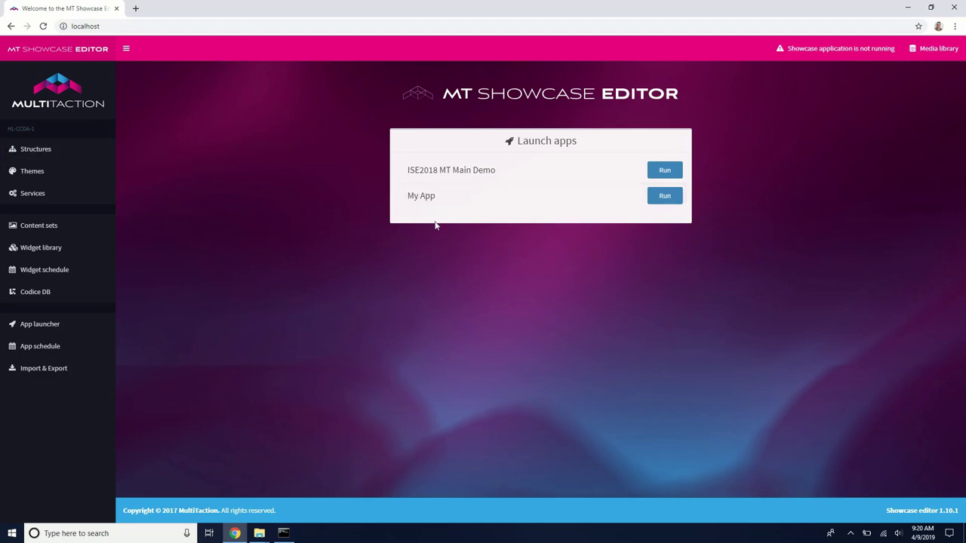
View the finger menu in My App's Structure and open the Test content set
click(41, 153)
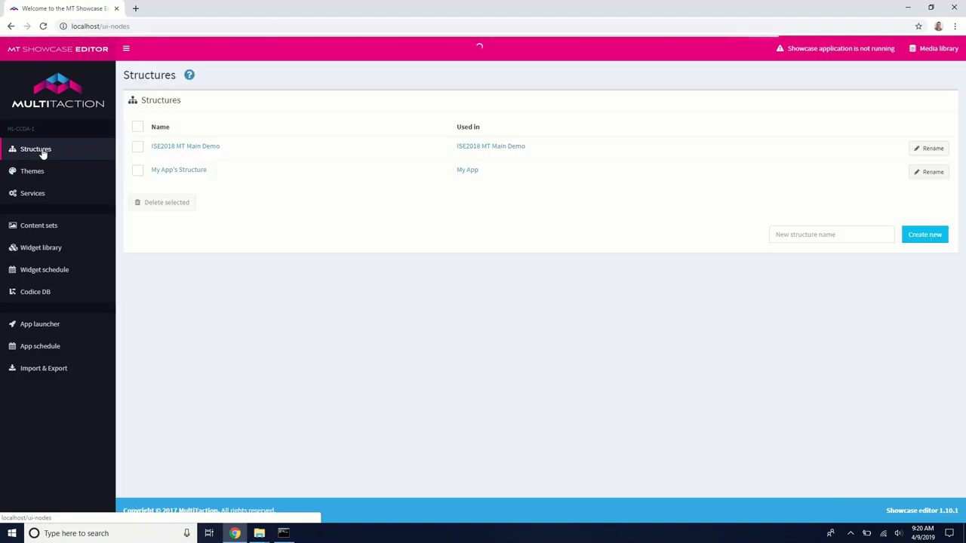
click(181, 172)
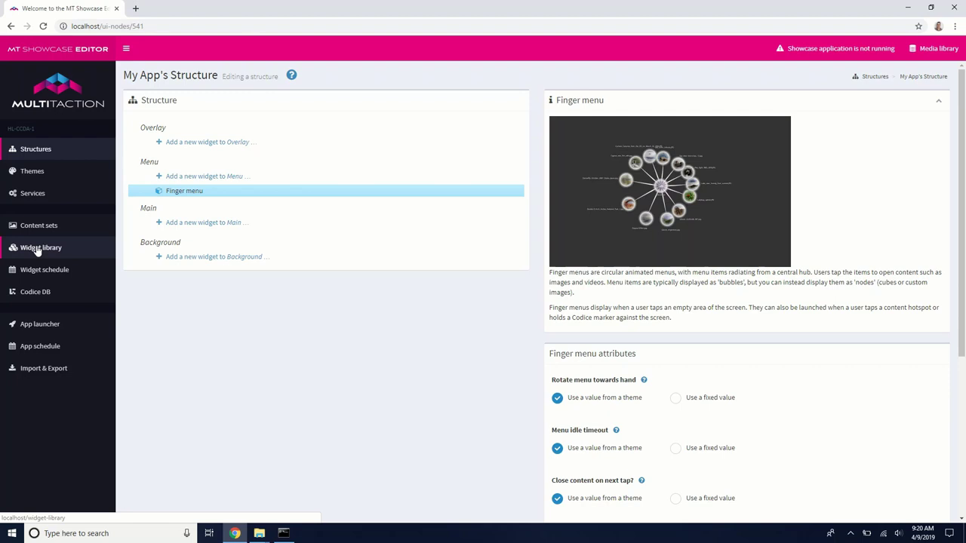
click(51, 227)
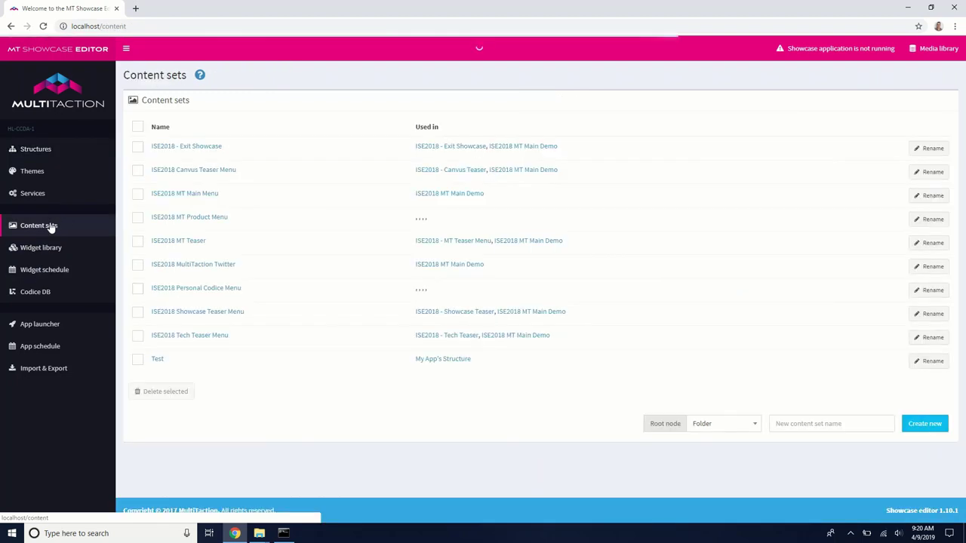
click(157, 361)
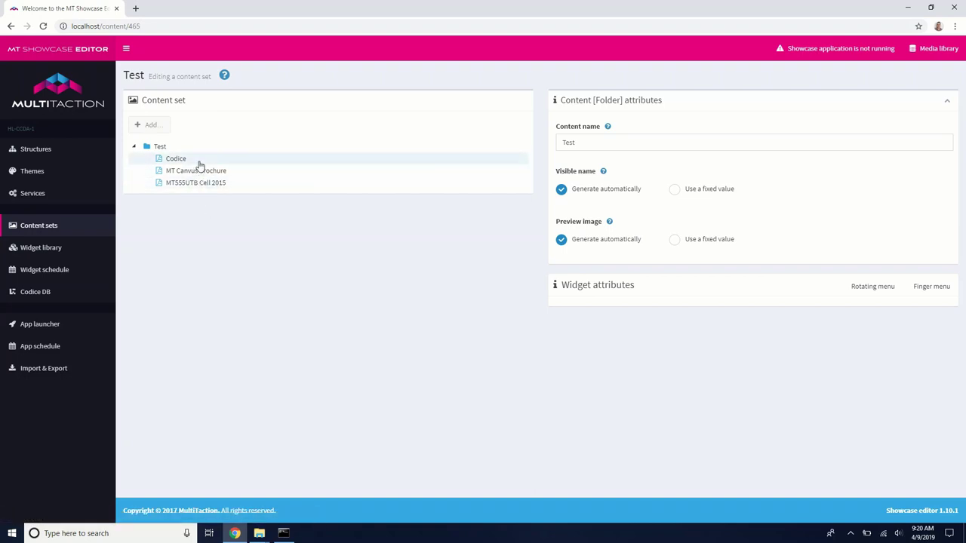
Launch the MT Showcase desktop app to preview the Test content set in its current state
key(super)
text(show)
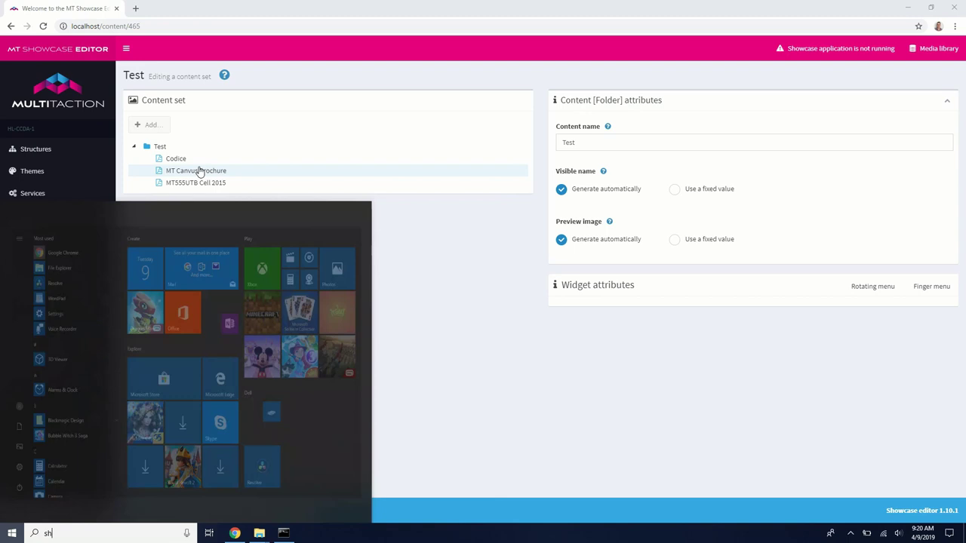
key(Return)
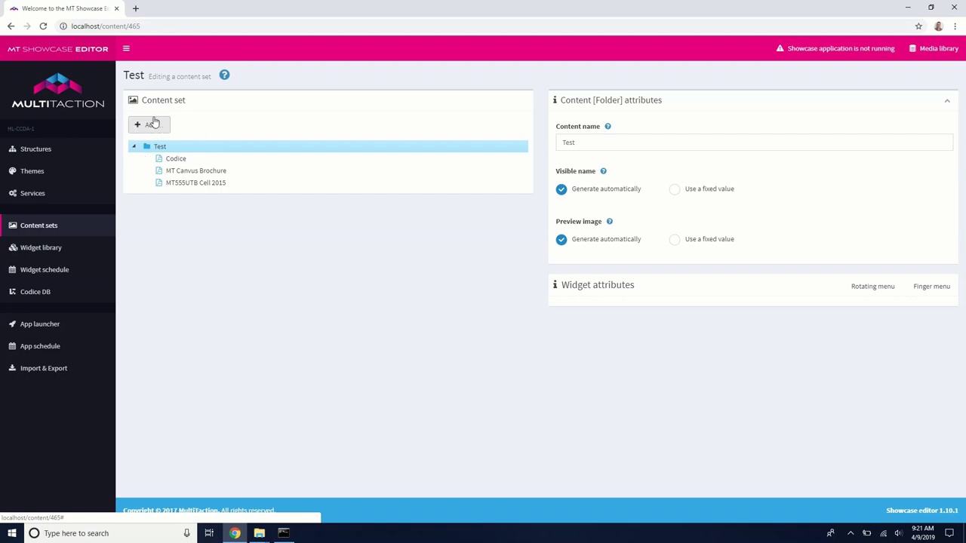
Add a Widget content item named "Showcase Content Hotspot Image" to the Test folder and save it
click(155, 127)
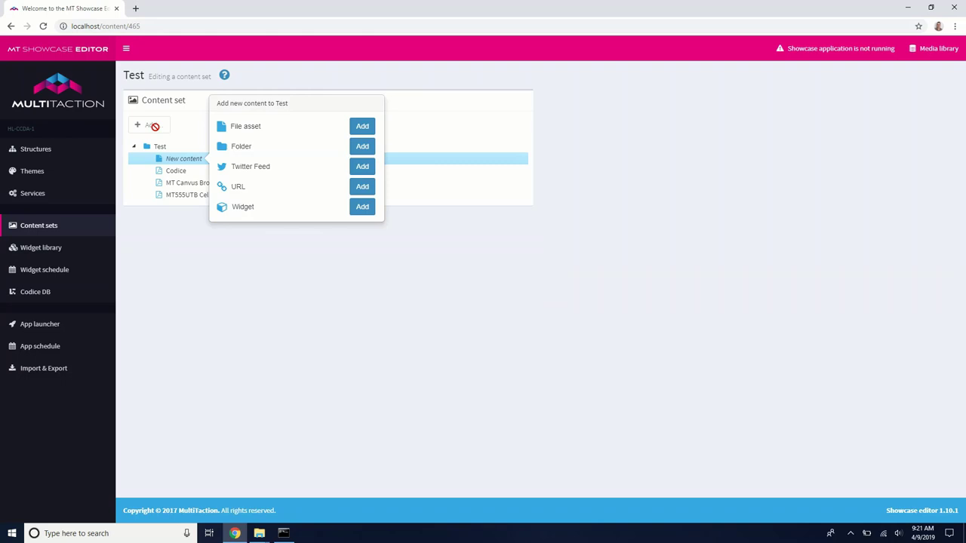
click(366, 207)
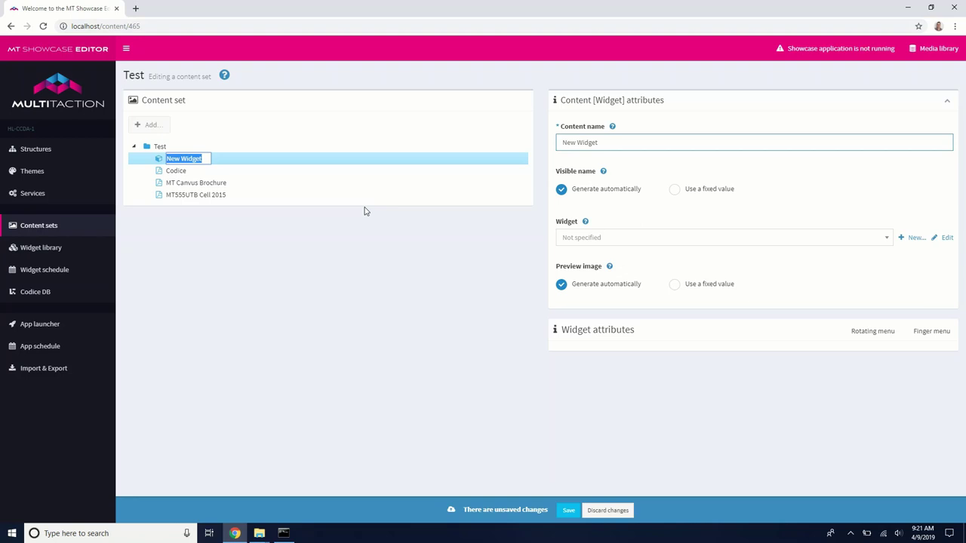
text(Showcase Content S)
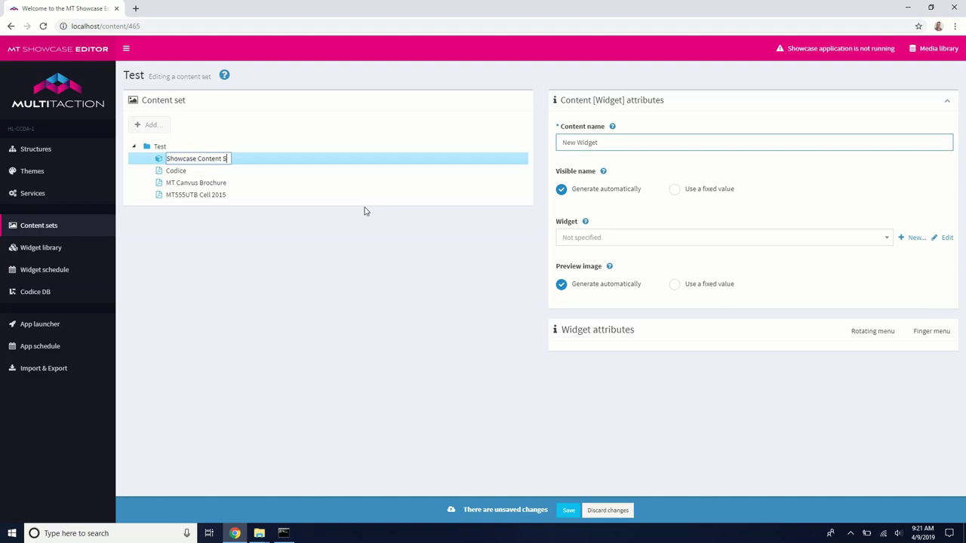
key(BackSpace)
text(Hotspot Image)
key(Return)
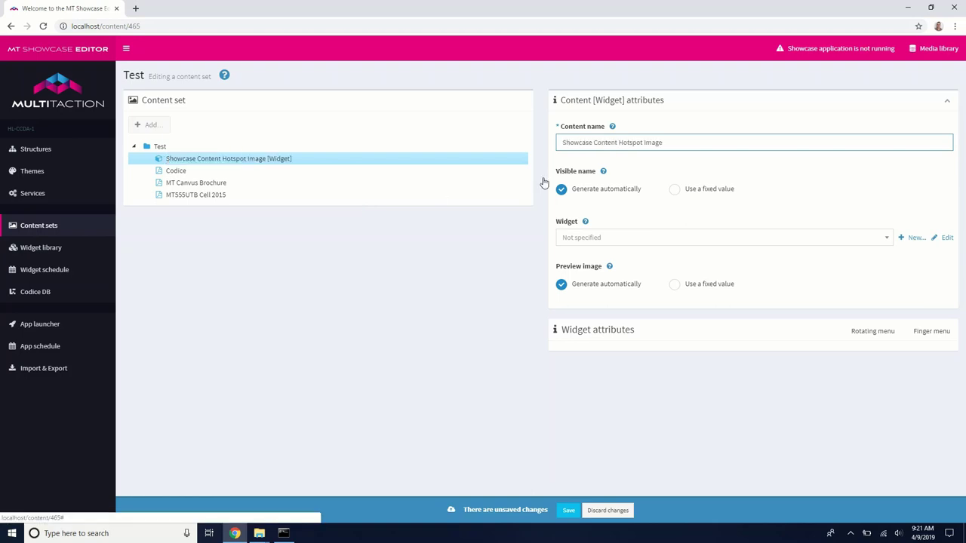
click(569, 511)
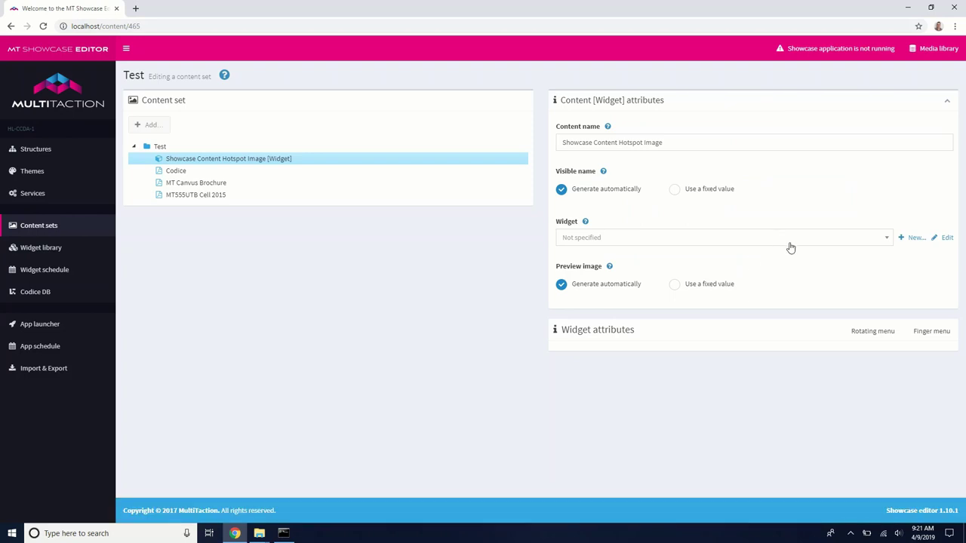
Assign a new Image viewer widget named "Image Viewer with Hotspot" to the content item, save, and open that widget for editing
click(694, 240)
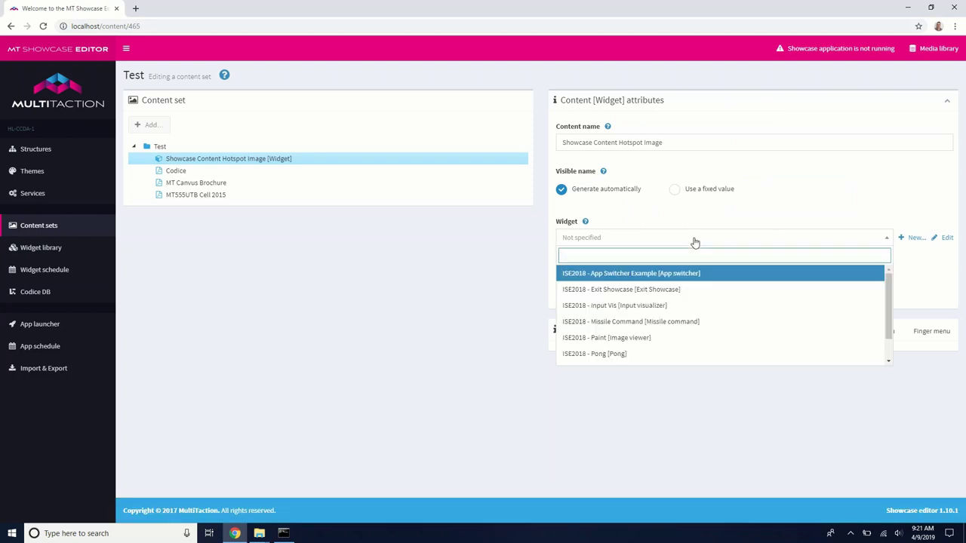
click(694, 239)
click(912, 238)
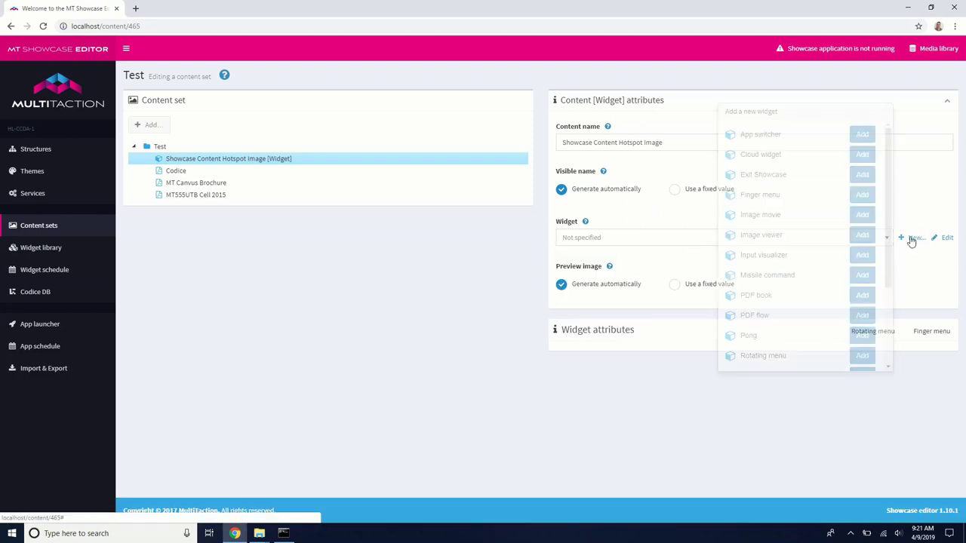
click(853, 235)
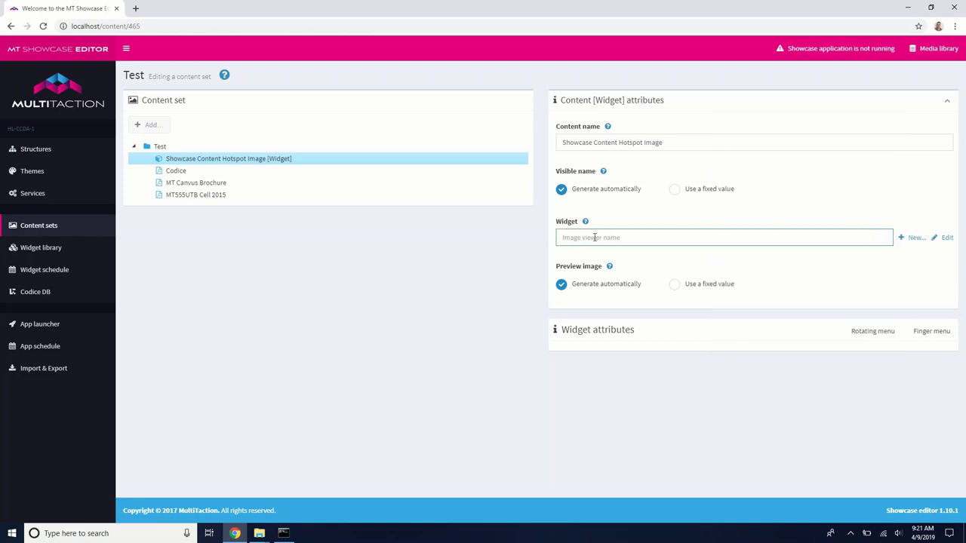
text(Image Viewer with Hotspot)
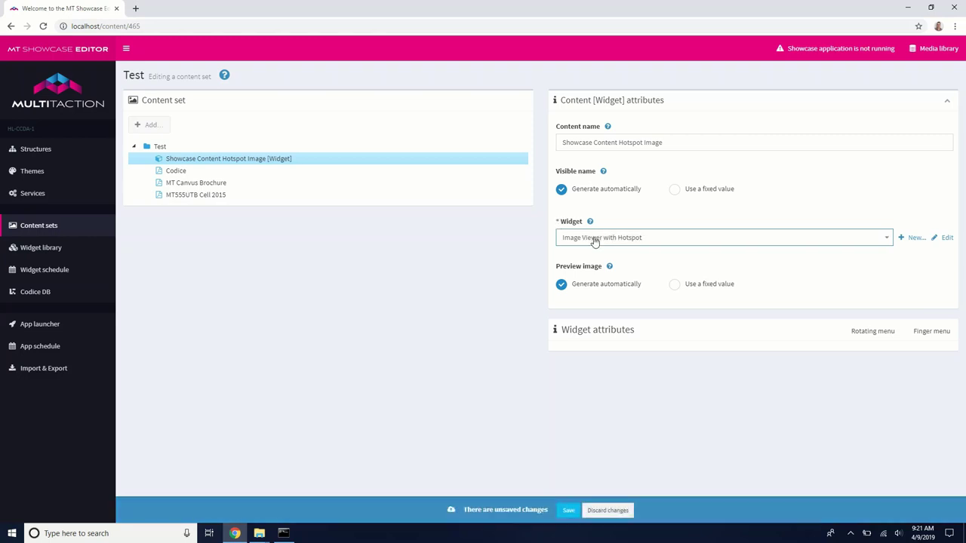
click(569, 513)
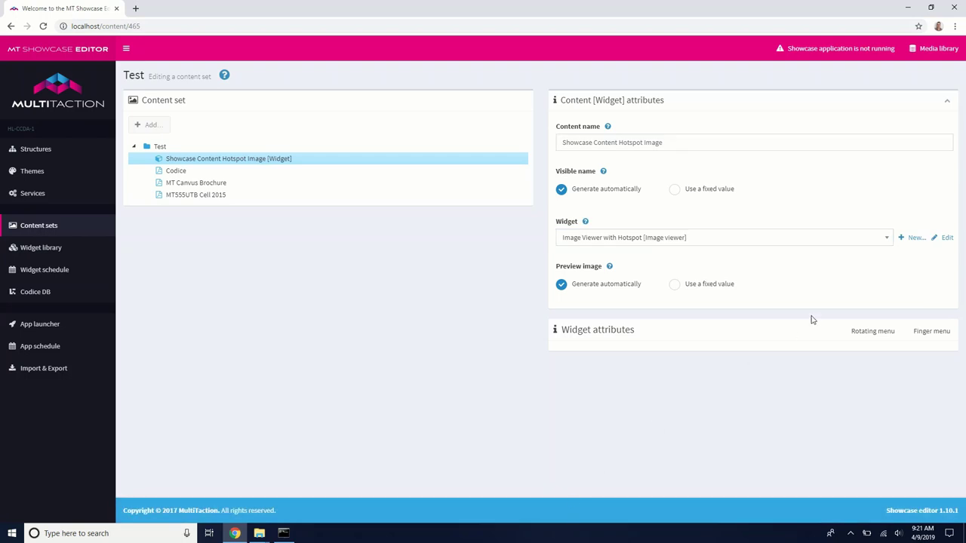
click(943, 238)
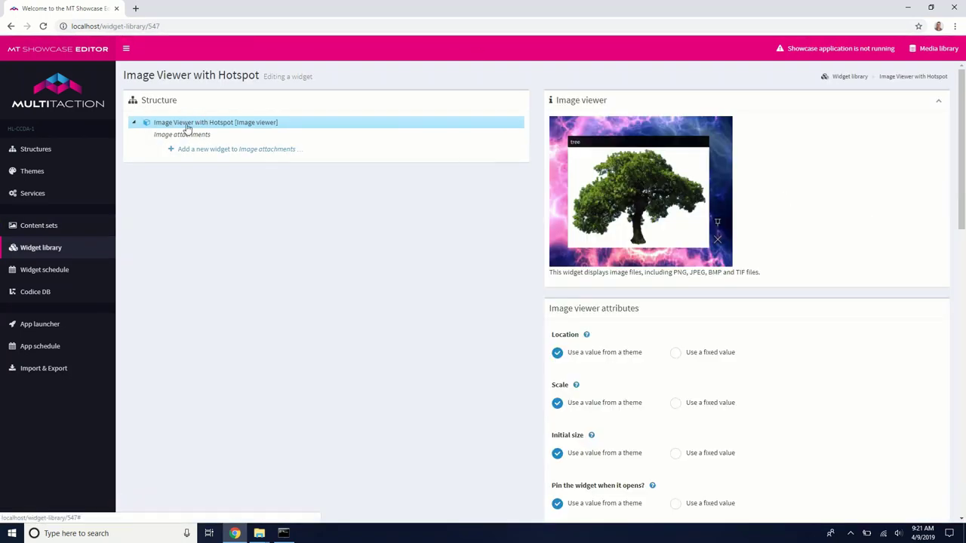
scroll(740, 427, down, 1)
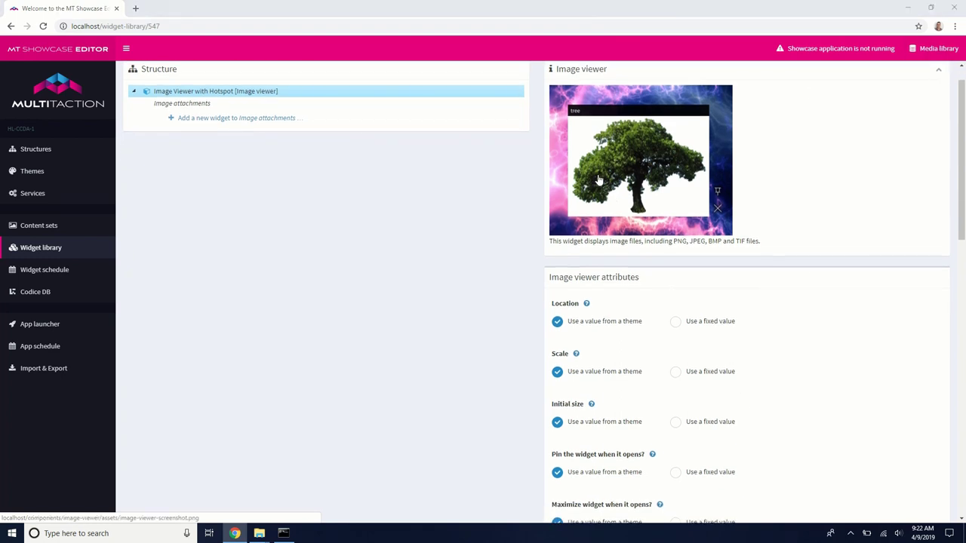
Preview the recent file showcase-content-hotspots.PNG from File Explorer, and close both the image and File Explorer
key(super+e)
double_click(161, 159)
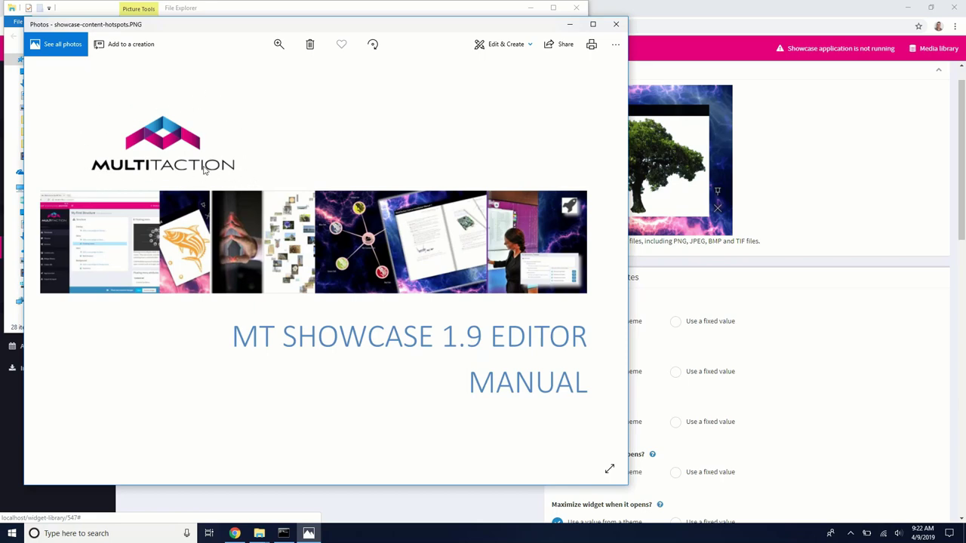
click(617, 27)
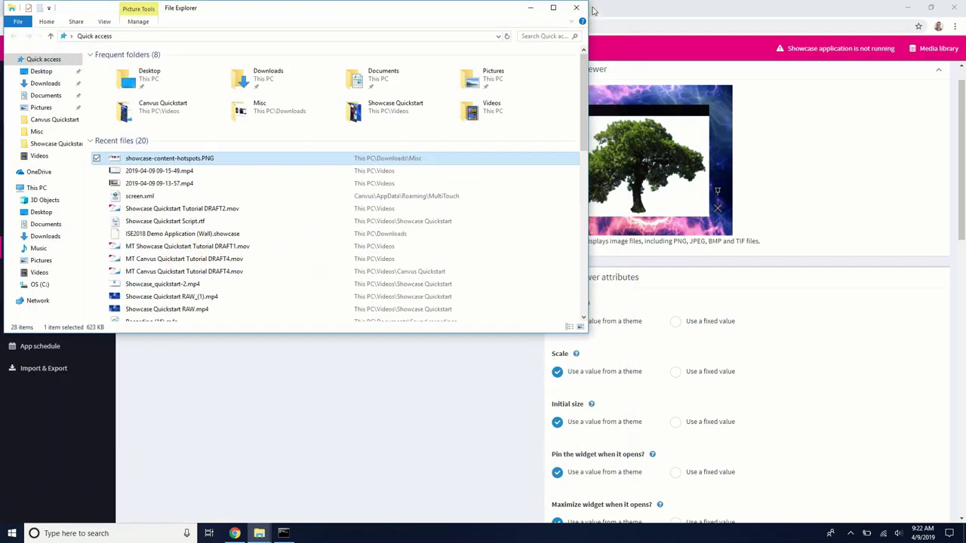
click(577, 9)
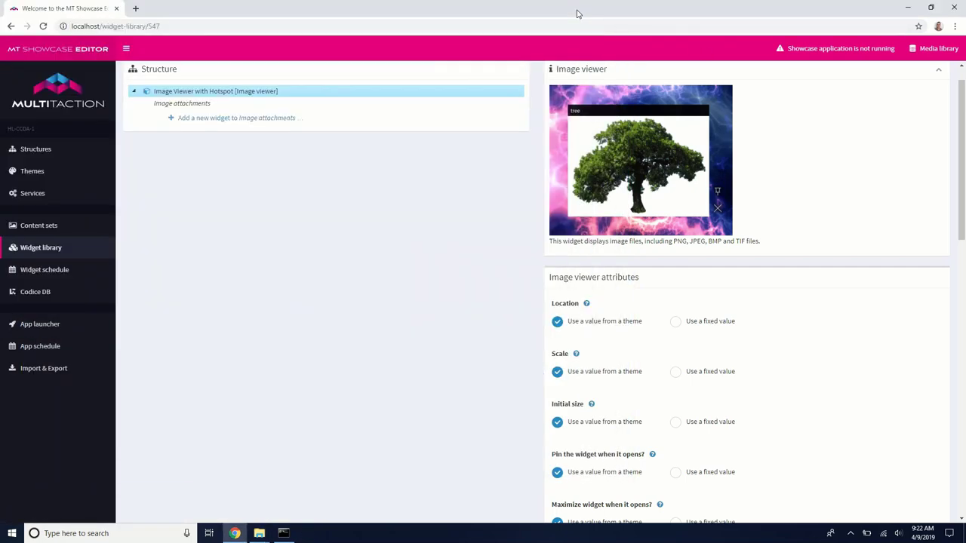
Set the image viewer's Image file to showcase-content-hotspots.PNG from the media library's Misc folder and save
click(933, 55)
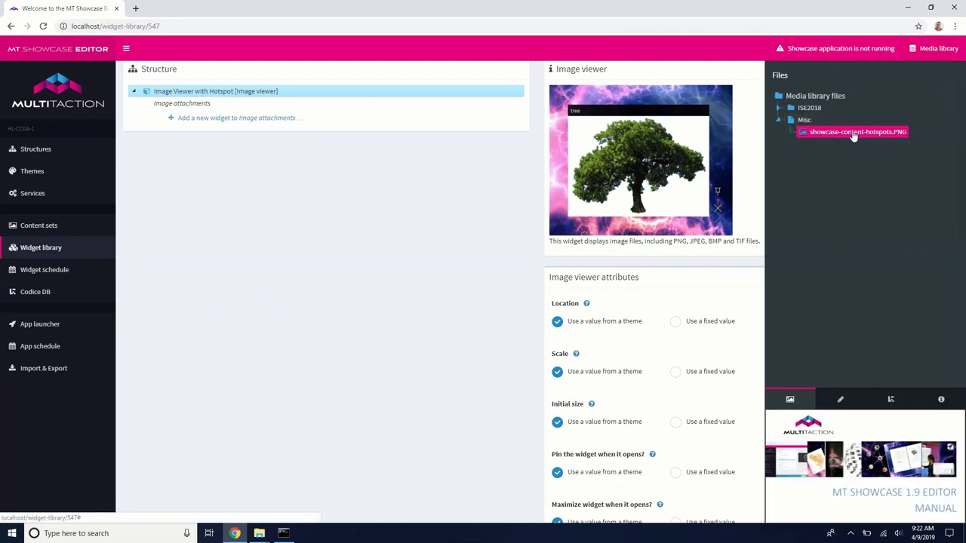
scroll(673, 390, down, 2)
scroll(672, 391, up, 2)
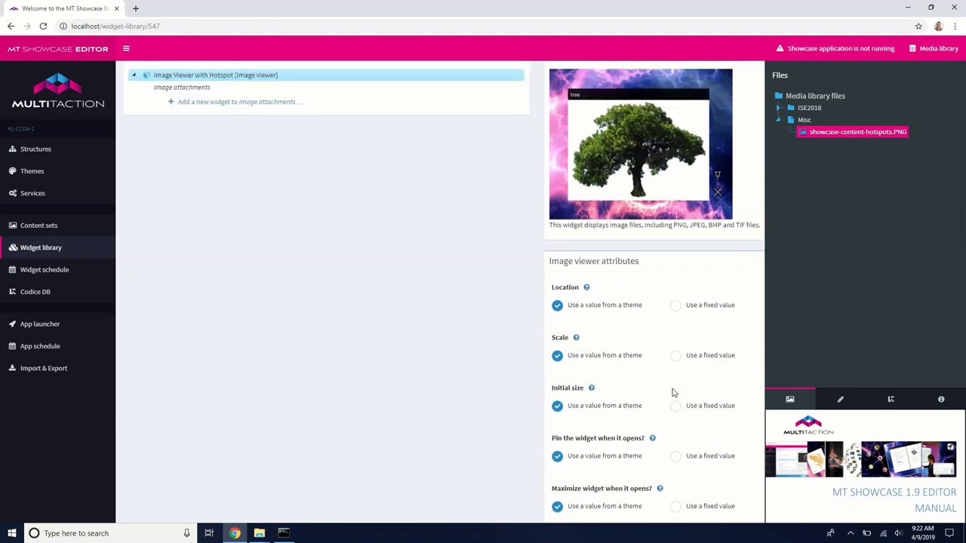
scroll(673, 392, down, 5)
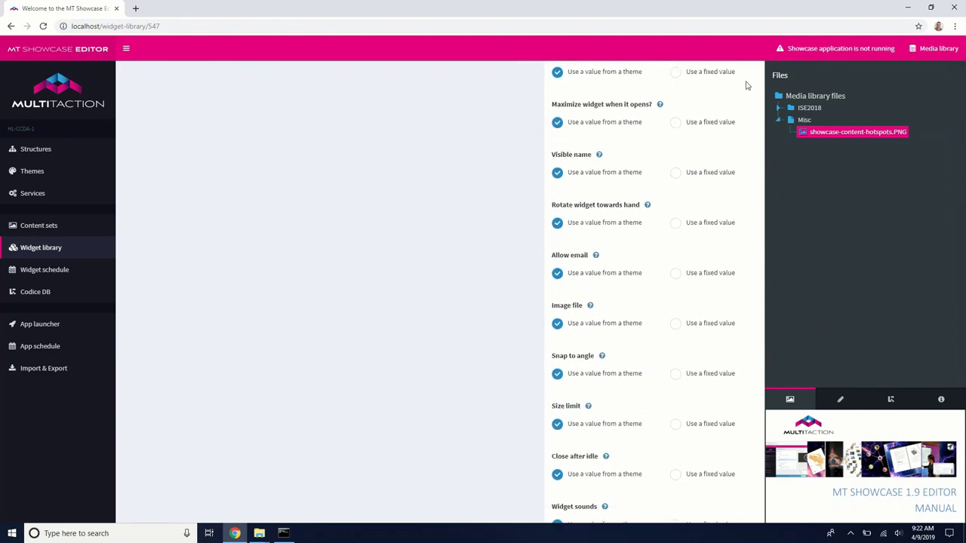
drag(819, 134, 570, 343)
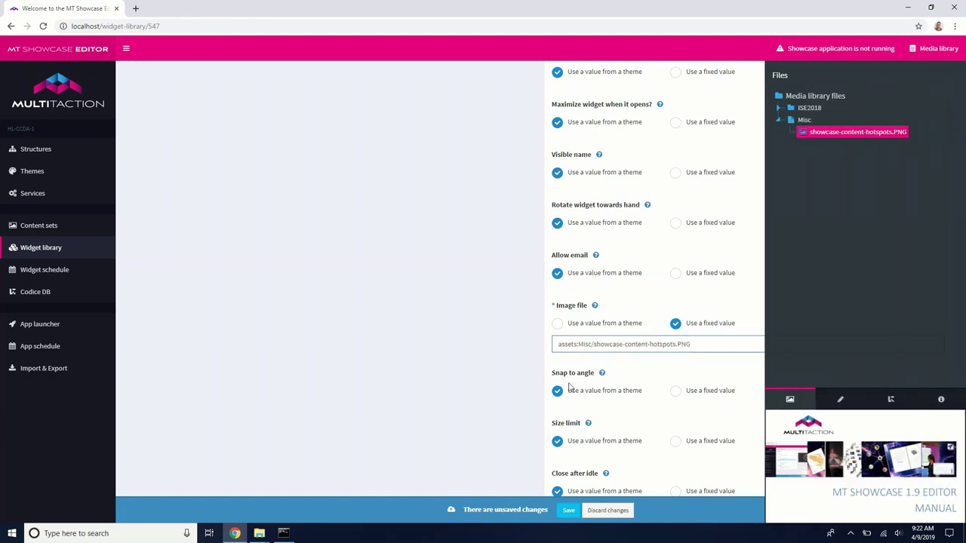
click(565, 511)
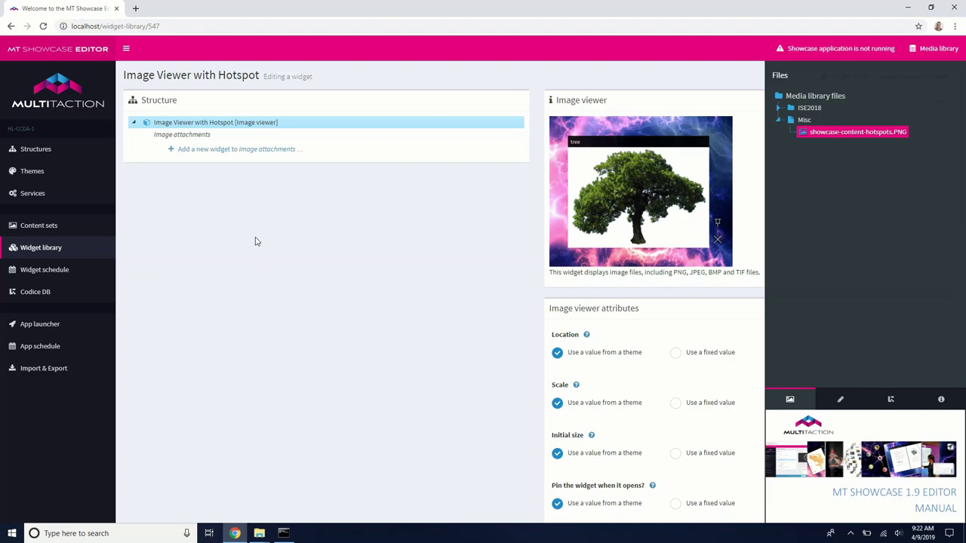
Run the MT Showcase desktop app to check the image viewer with its assigned image
key(super)
text(show)
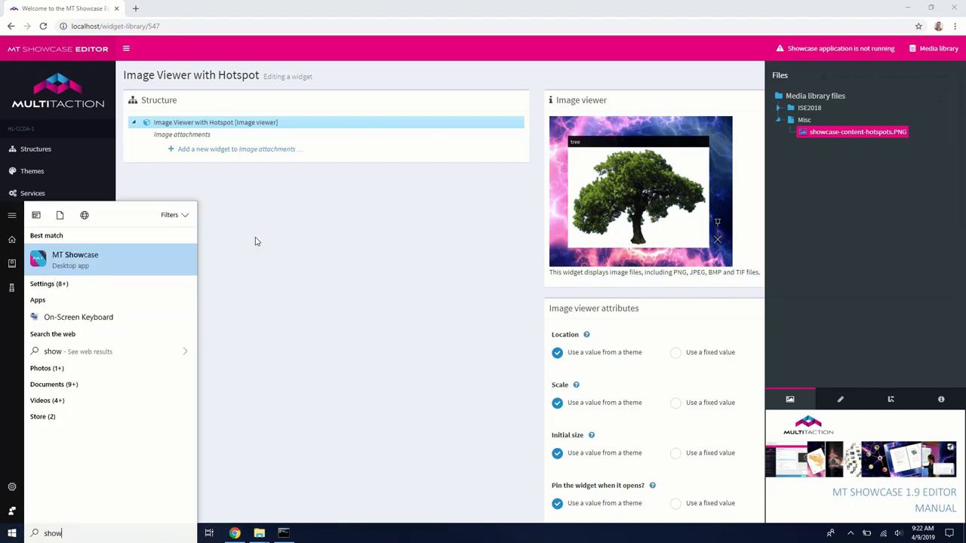
key(Return)
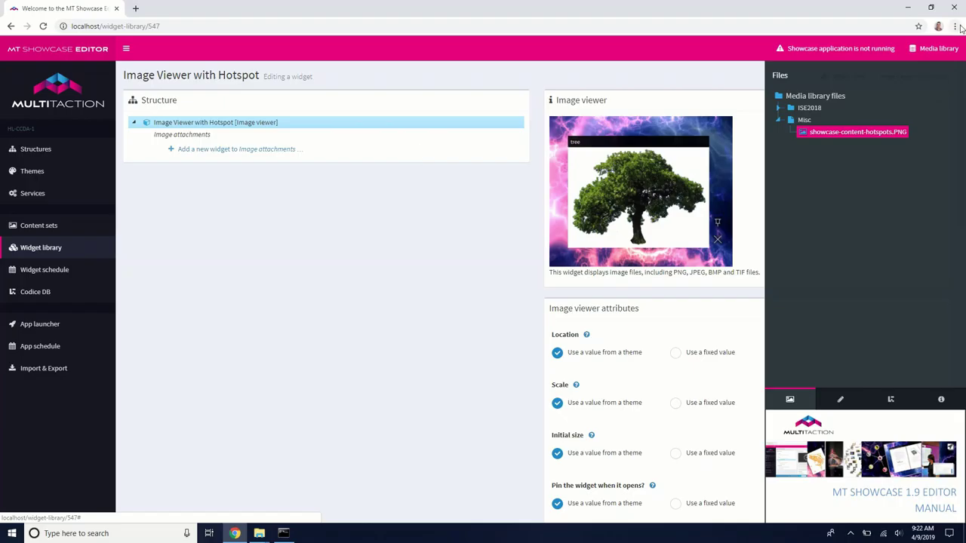
Close the media library, add a Content hotspot widget to the viewer's Image attachments, and save
click(935, 47)
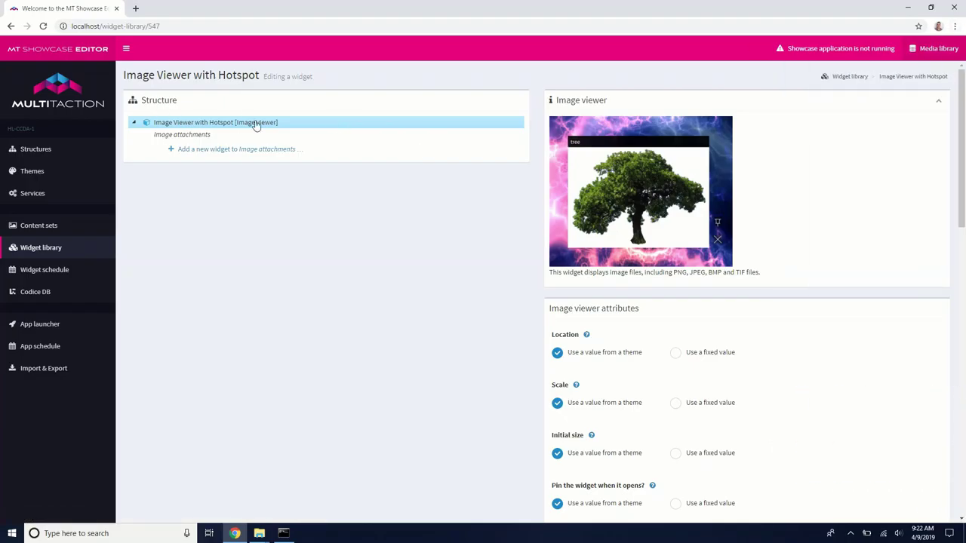
click(196, 154)
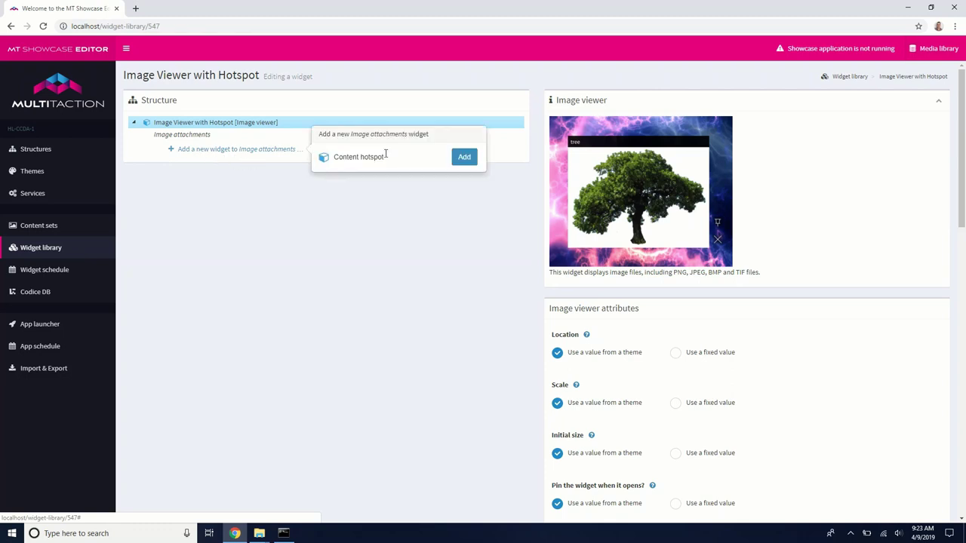
click(463, 156)
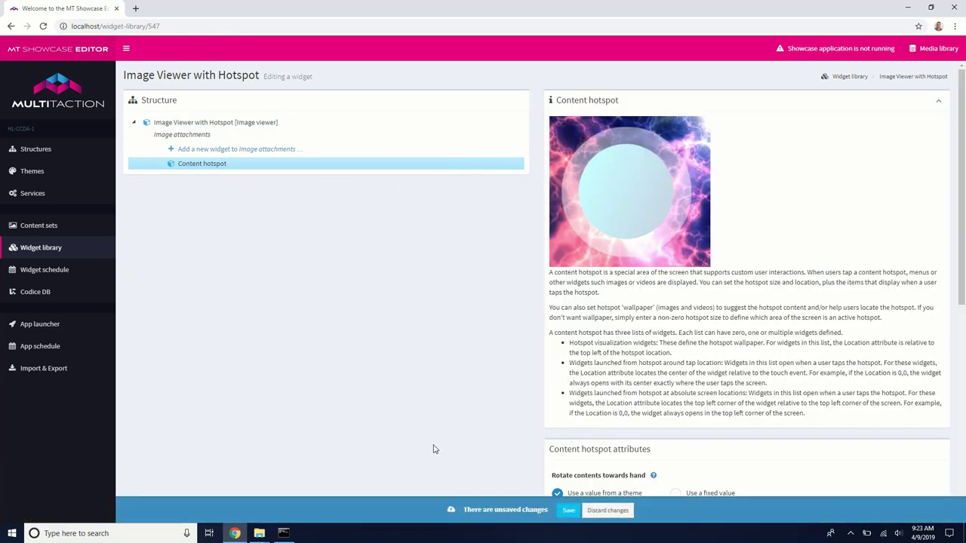
click(569, 513)
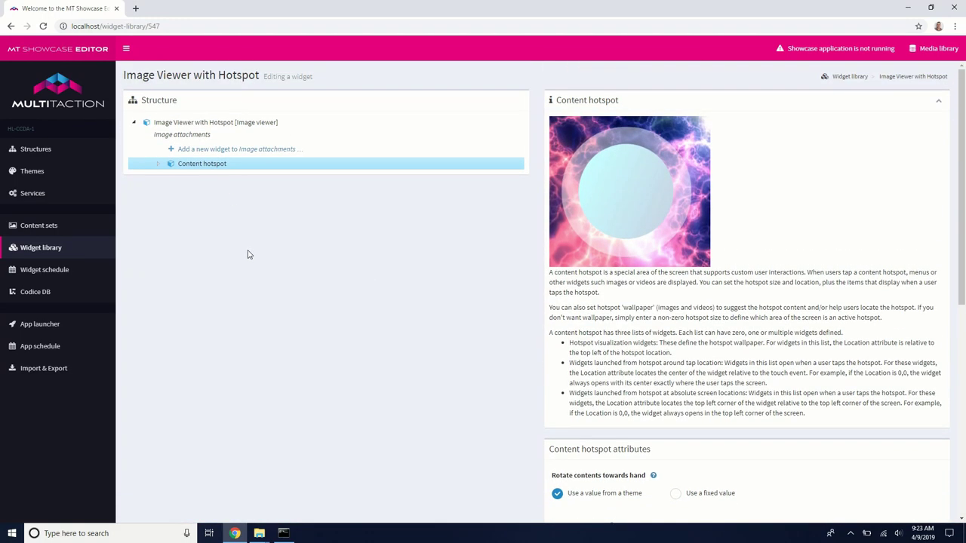
Expand the Content hotspot in the structure and review its widget lists and available attributes
click(158, 164)
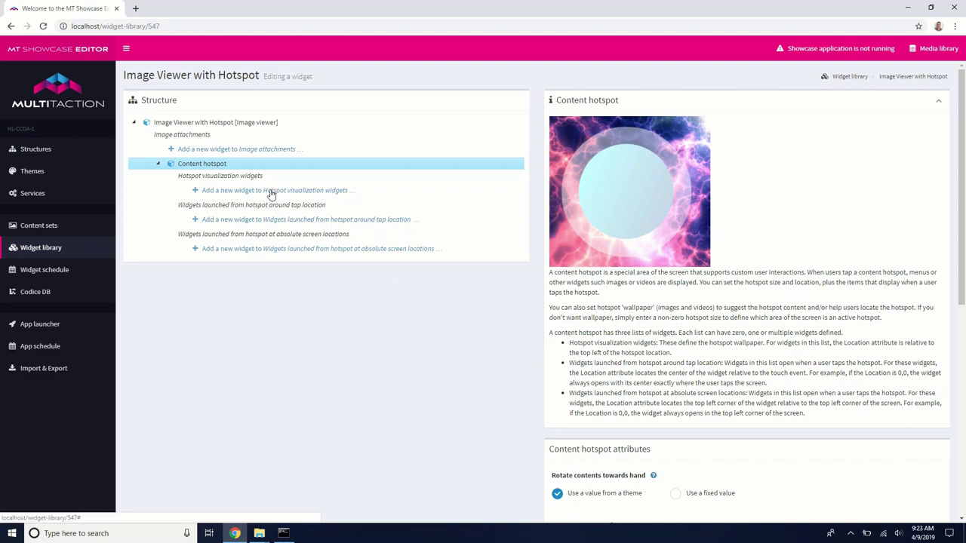
scroll(632, 440, down, 4)
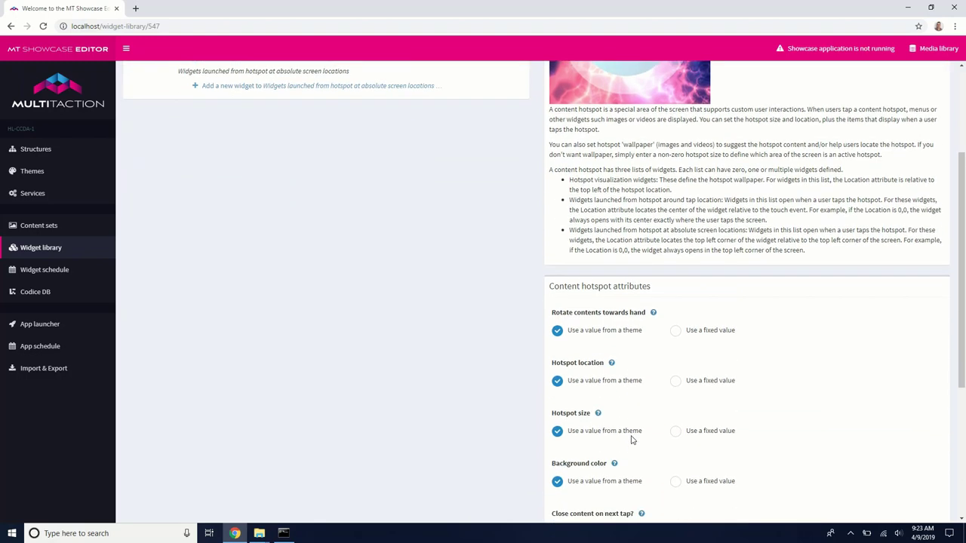
scroll(632, 440, up, 2)
scroll(632, 440, down, 3)
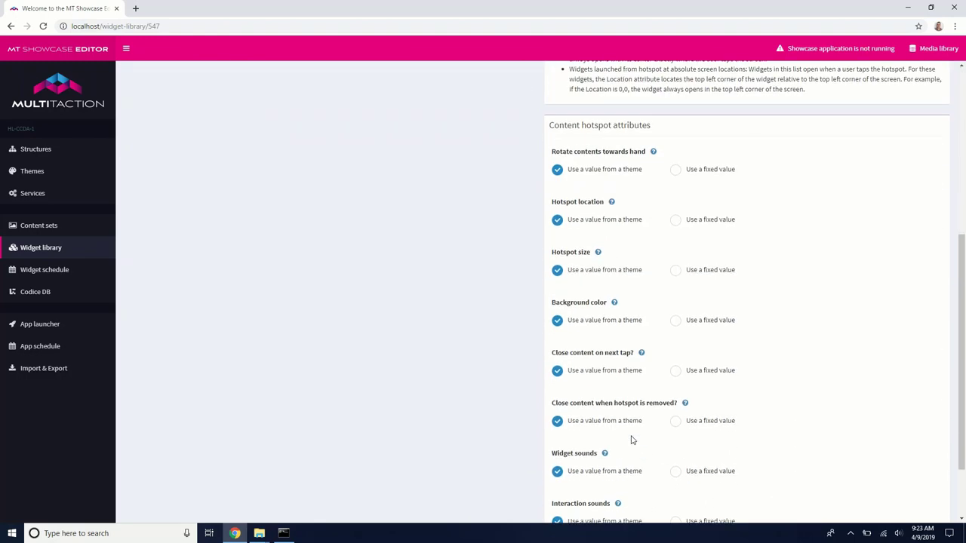
scroll(704, 357, down, 2)
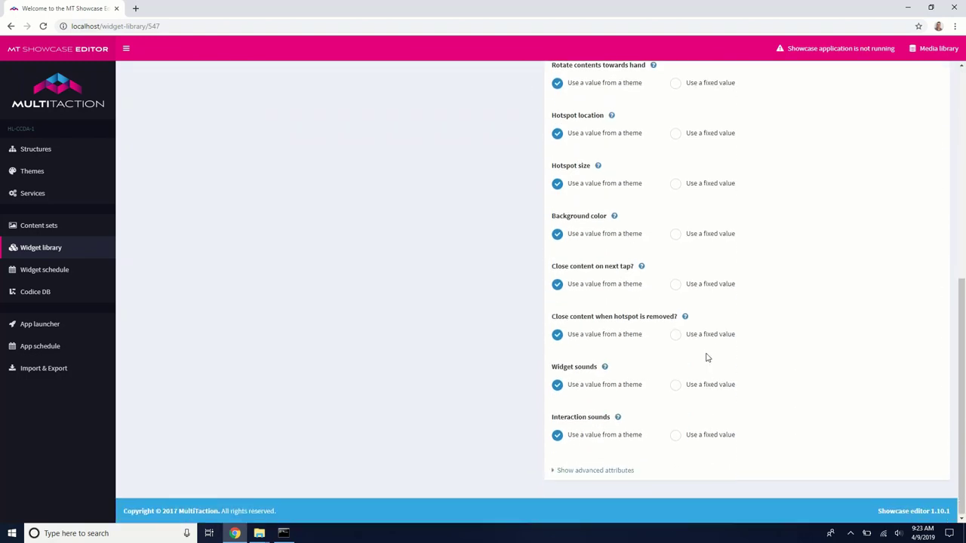
scroll(706, 357, up, 1)
scroll(707, 358, up, 1)
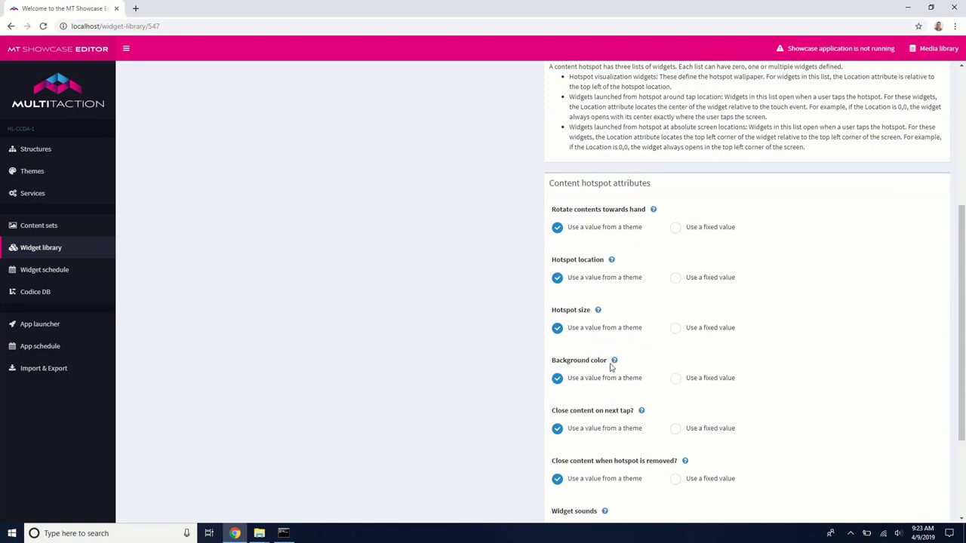
Give the content hotspot a fixed background color of rgba(227,0,62,0.52), a semi-transparent pink, and save
click(676, 379)
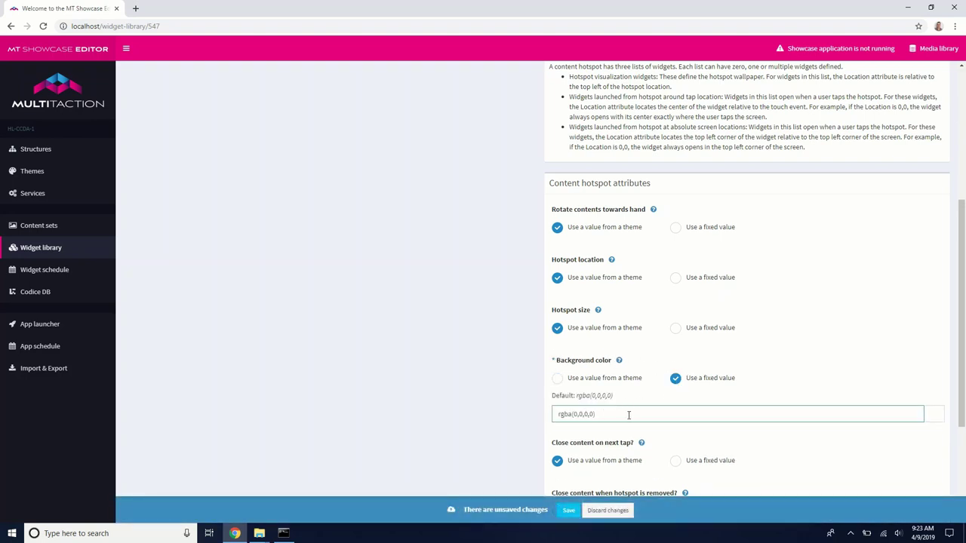
click(913, 414)
click(941, 421)
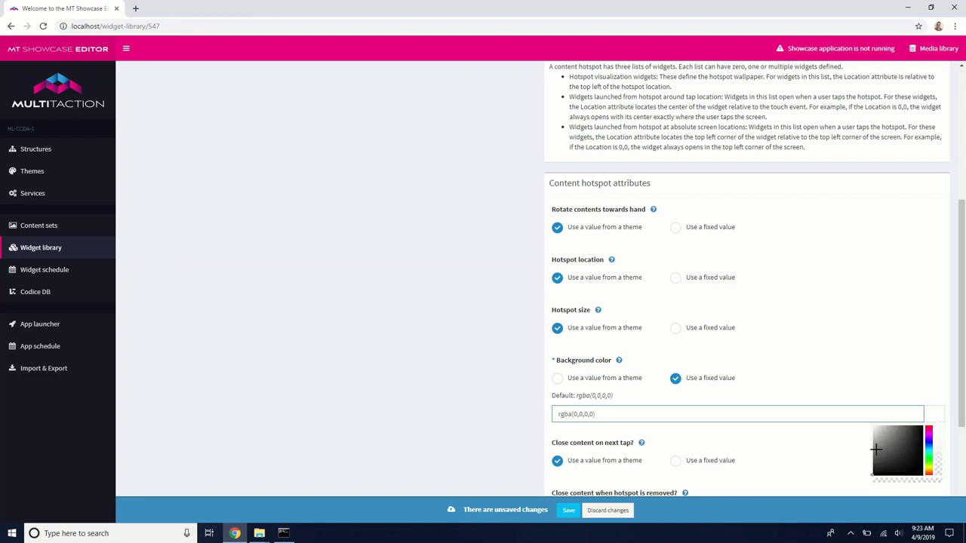
drag(871, 462, 873, 428)
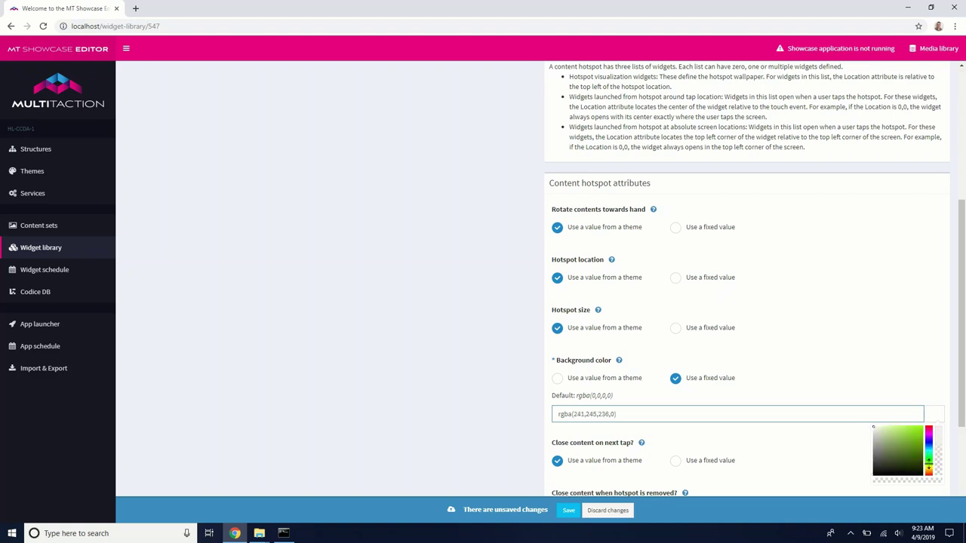
click(931, 429)
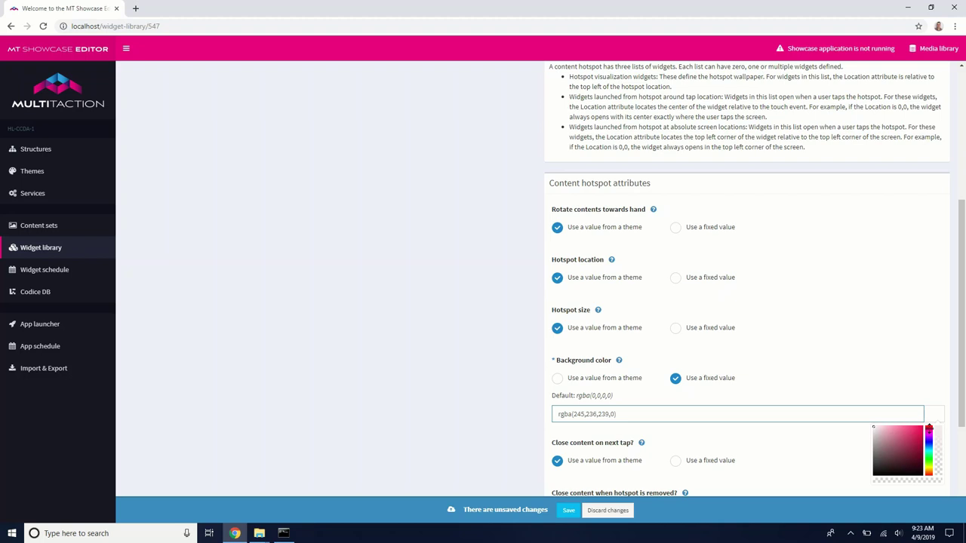
drag(875, 428, 921, 430)
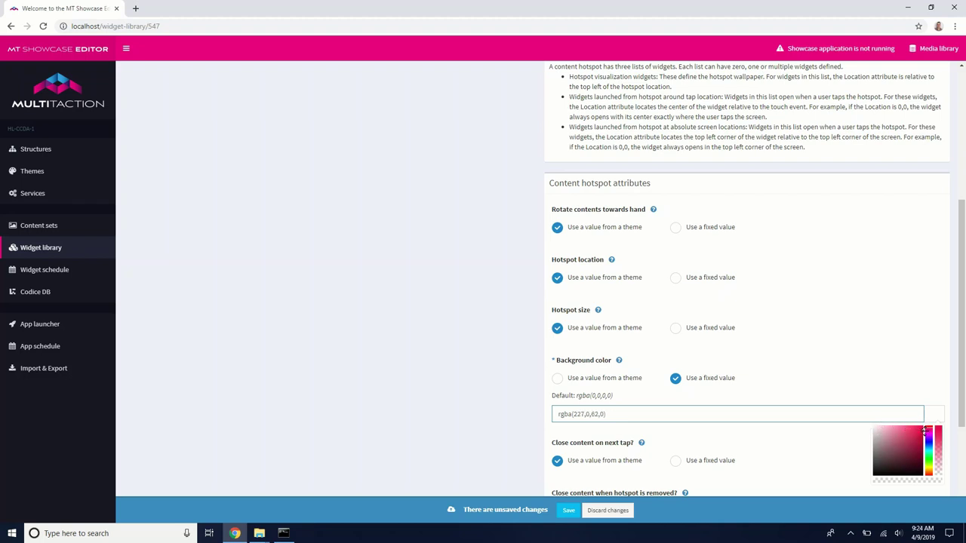
click(938, 431)
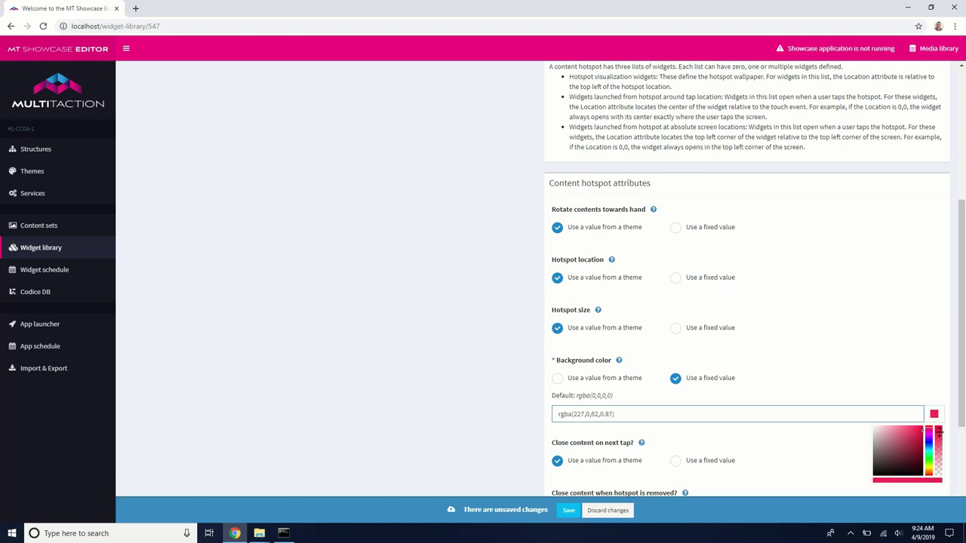
drag(939, 430, 940, 451)
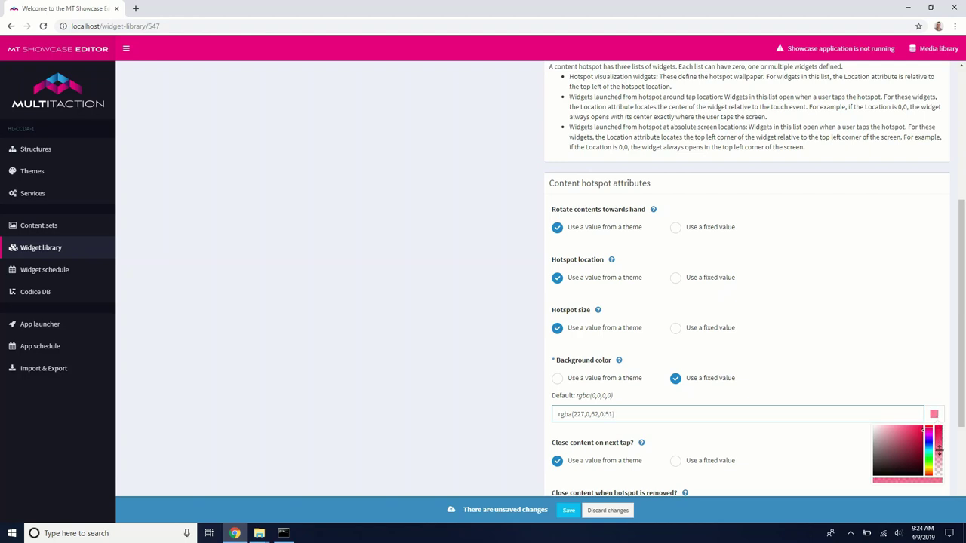
drag(677, 412, 525, 409)
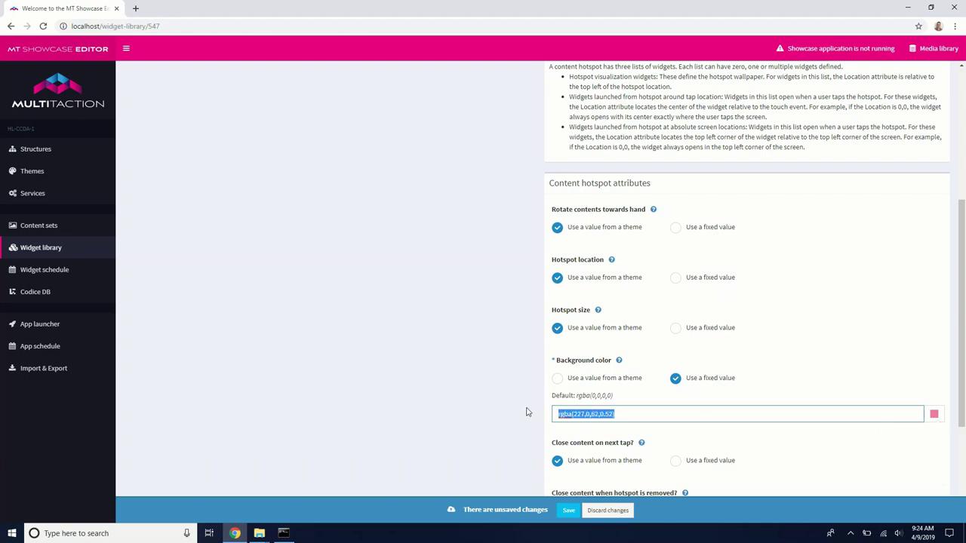
click(569, 512)
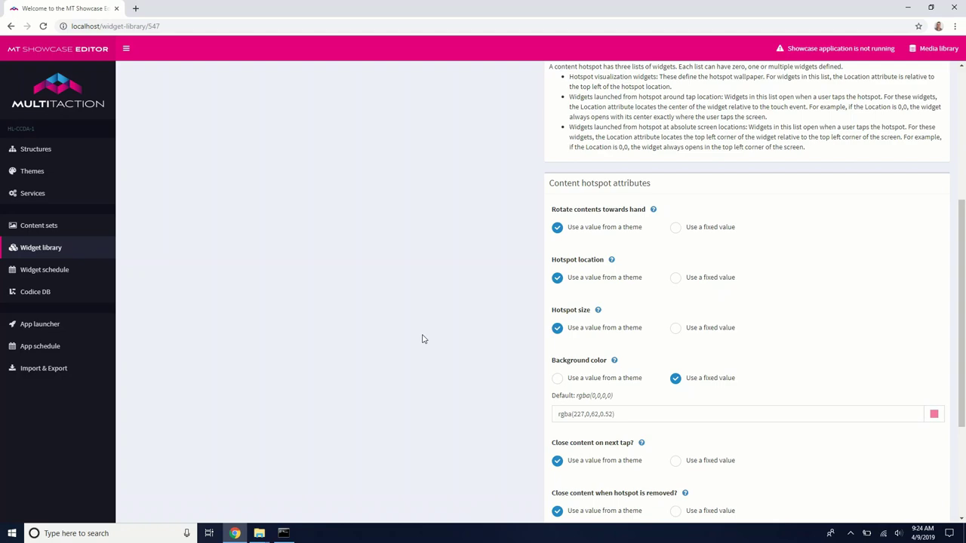
Launch the MT Showcase desktop app to test the colored hotspot
scroll(427, 348, up, 3)
scroll(427, 348, down, 2)
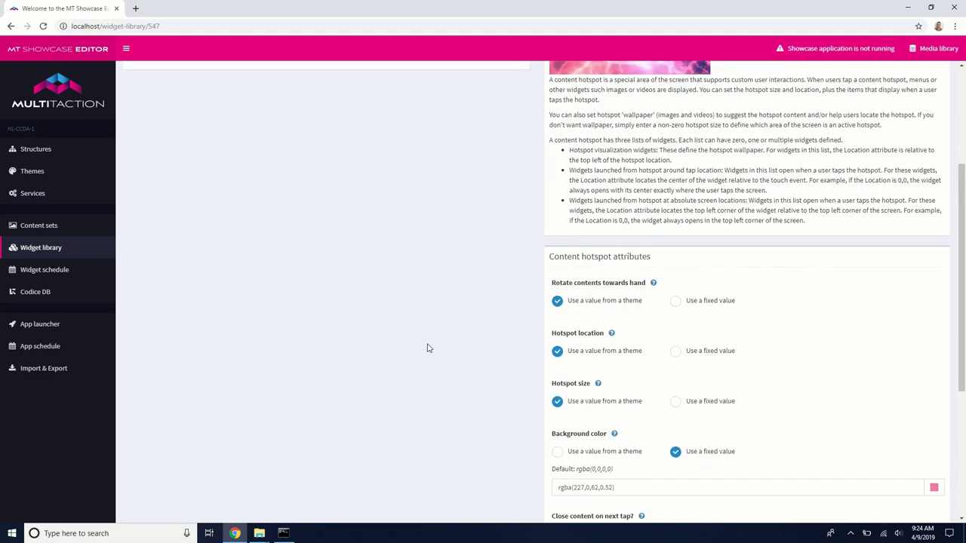
key(super)
text(s)
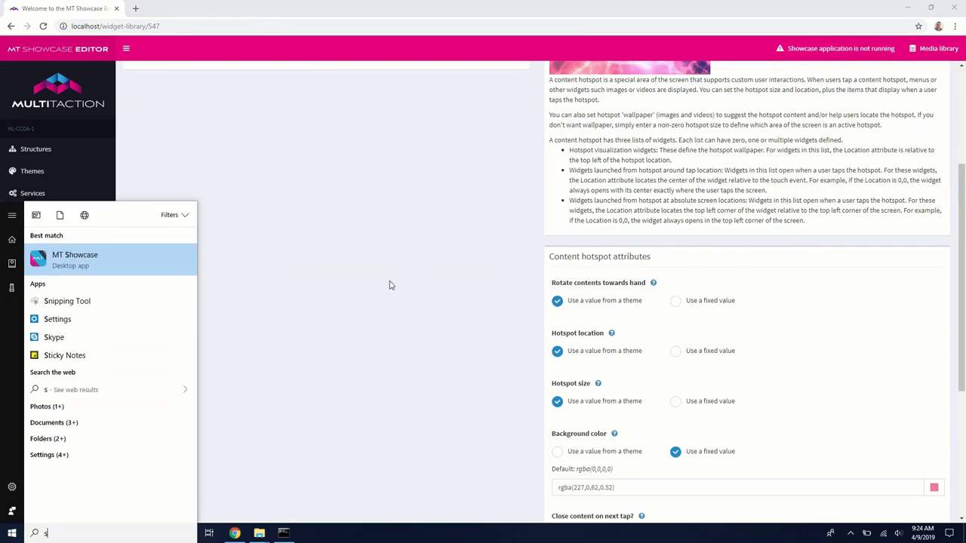
text(o)
key(BackSpace)
text(ho)
key(Return)
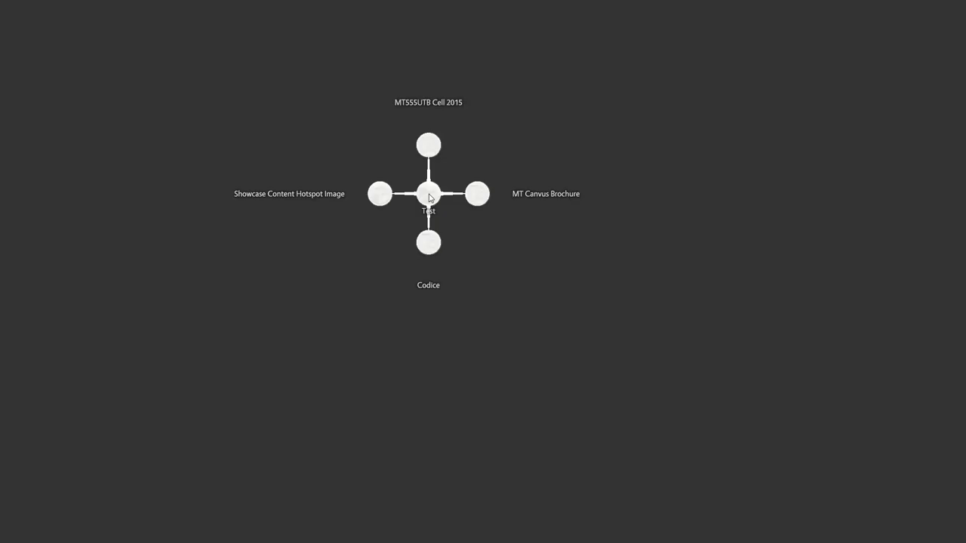
Open Showcase Content Hotspot Image in MT Showcase, reposition and enlarge it, and inspect the hotspot's placement over the picture
click(275, 194)
drag(270, 198, 510, 316)
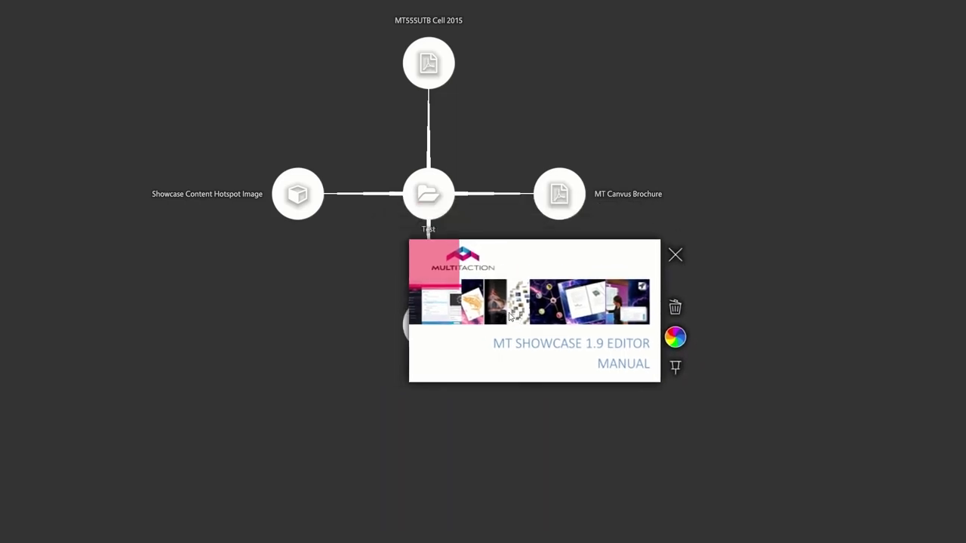
scroll(516, 293, up, 4)
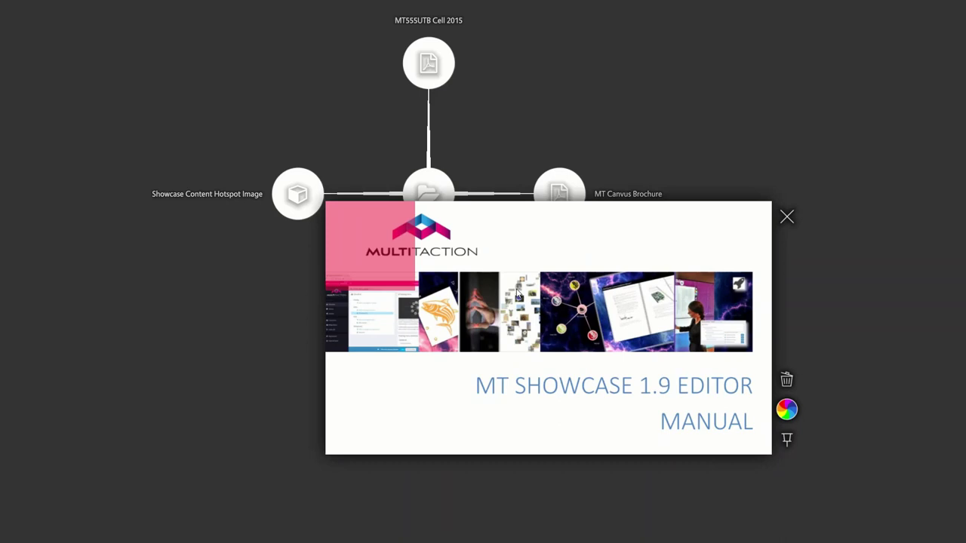
scroll(516, 293, down, 1)
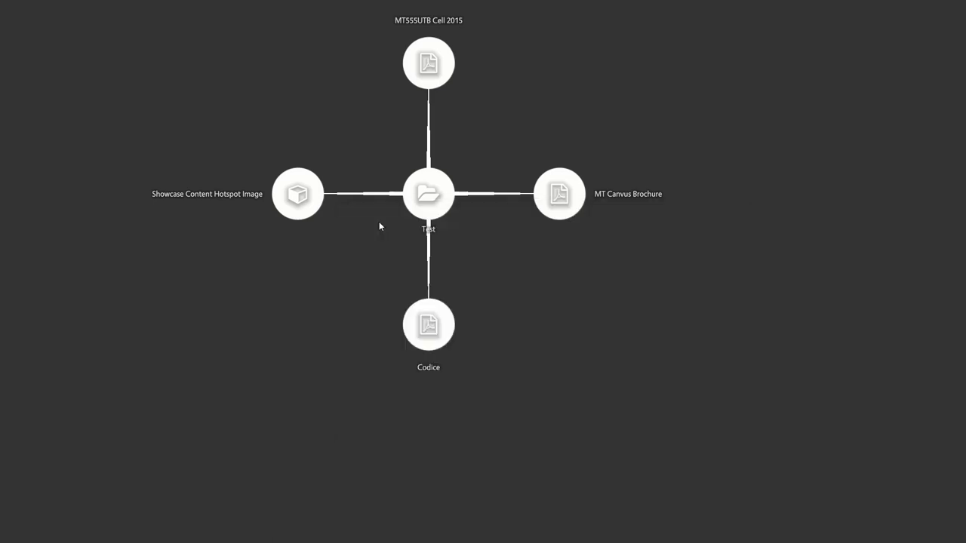
click(319, 198)
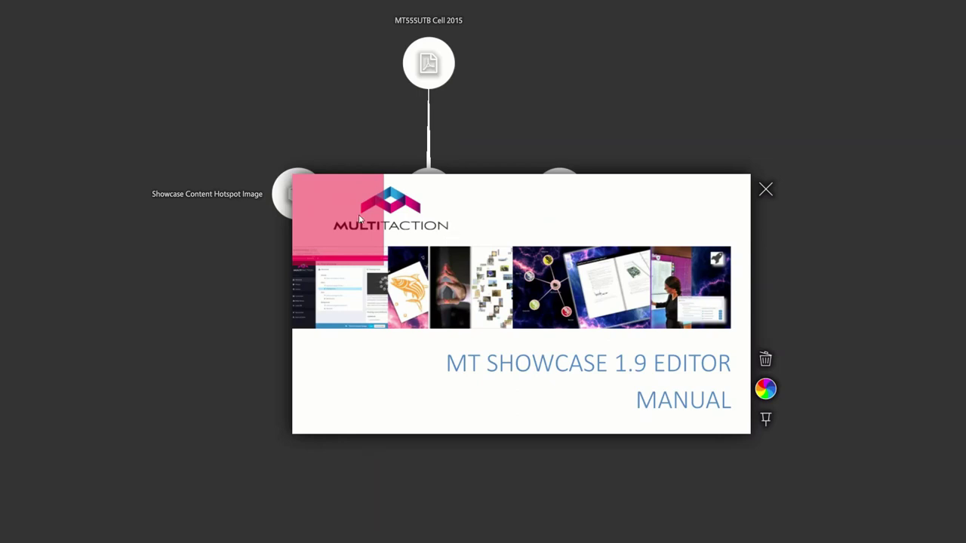
click(328, 195)
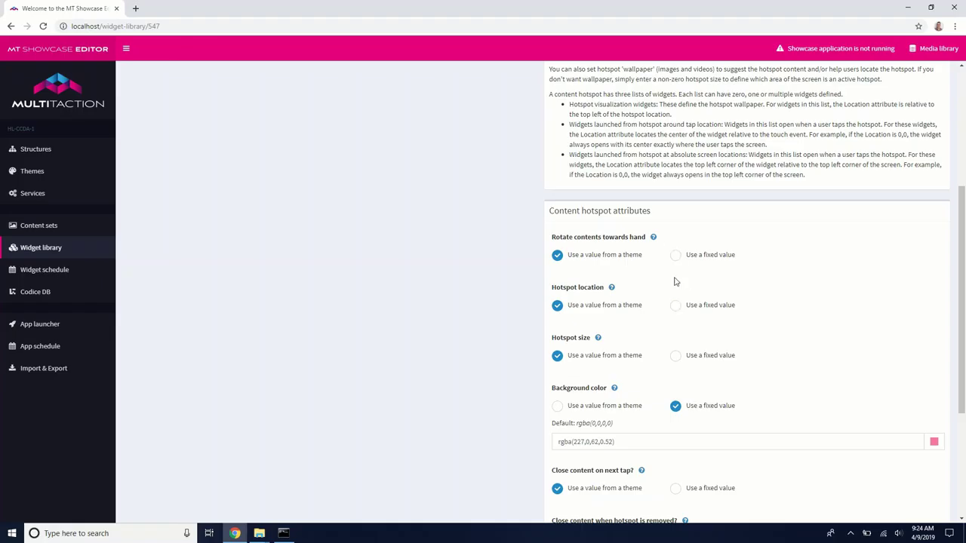
Switch the content hotspot's location to a fixed value of 40, 10
scroll(682, 314, down, 1)
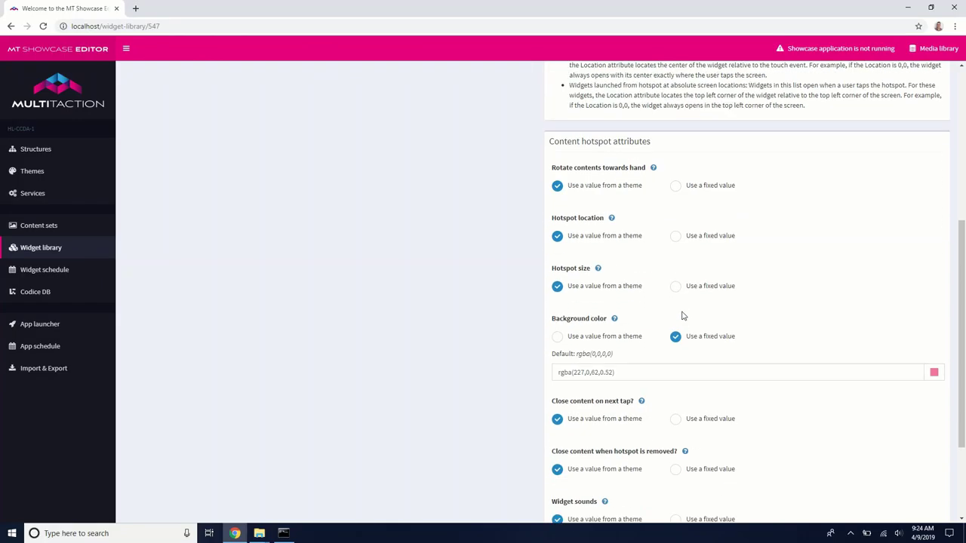
click(676, 235)
double_click(589, 268)
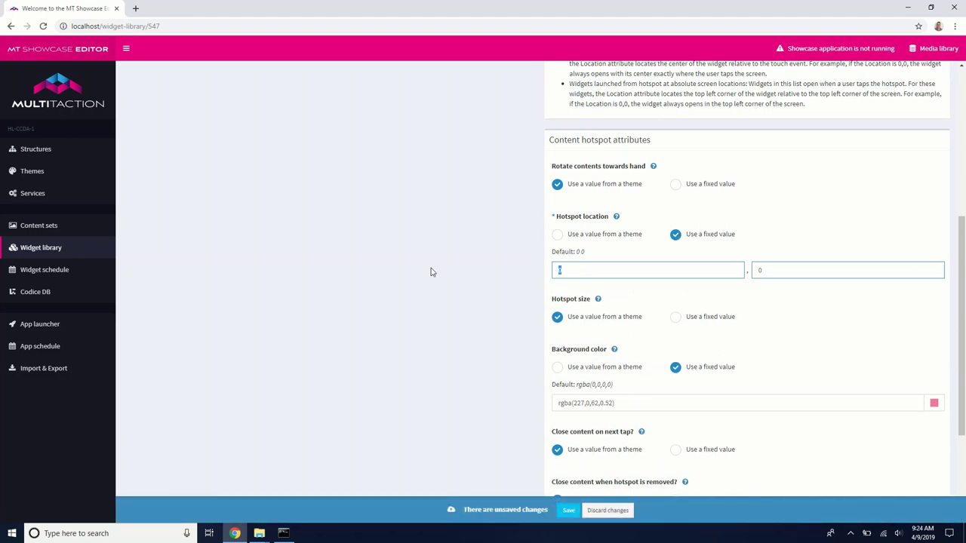
double_click(798, 274)
Switch the hotspot size to a fixed value, adjust its width, set its height to 60px, and save
click(675, 316)
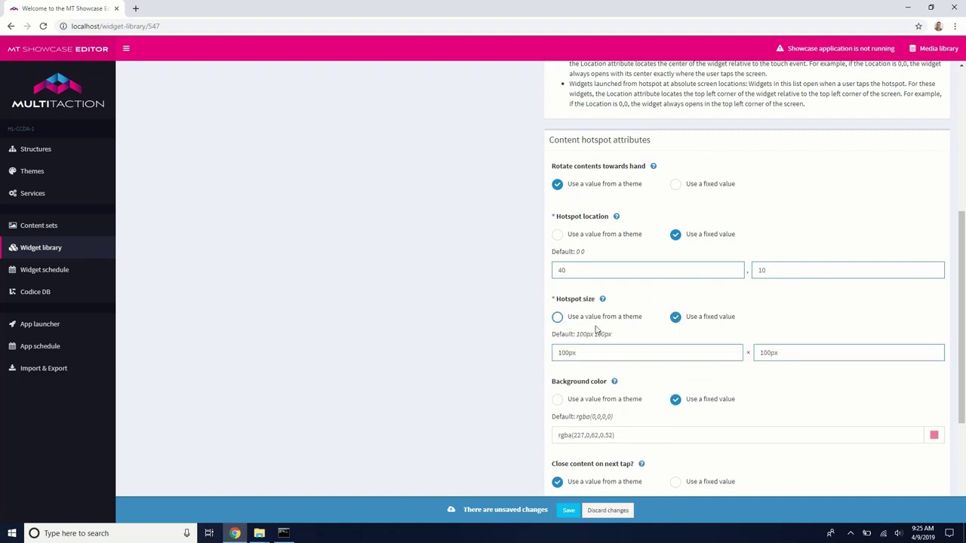
mouse_move(567, 352)
mouse_down()
mouse_move(558, 352)
mouse_move(567, 353)
mouse_up()
click(561, 352)
drag(770, 353, 750, 356)
text(60)
click(566, 510)
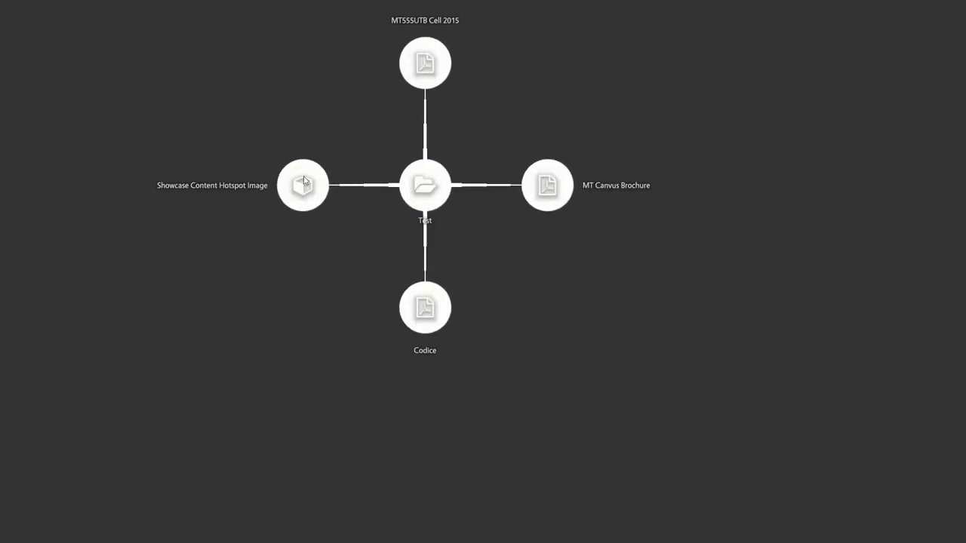
Open Showcase Content Hotspot Image in MT Showcase to check how the hotspot covers the MultiTaction logo
click(332, 190)
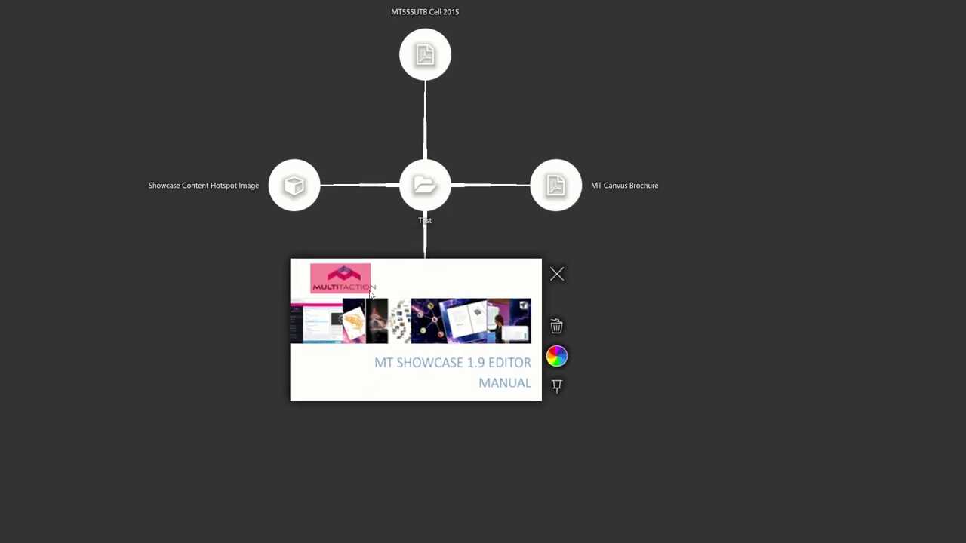
click(363, 295)
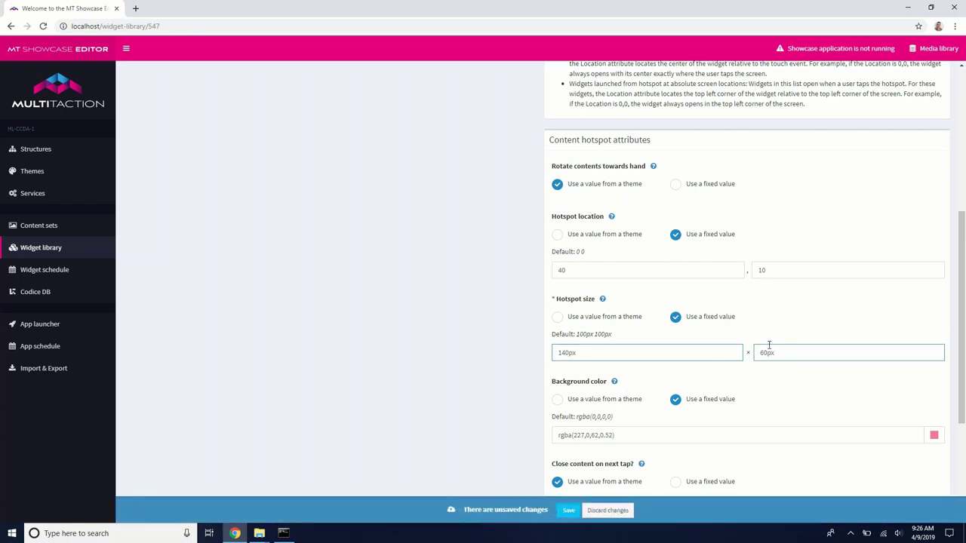
Set the hotspot's height to 50px and save the widget
click(764, 352)
drag(765, 352, 747, 352)
text(5)
click(567, 511)
Run the MT Showcase desktop app again to check the resized hotspot
key(super)
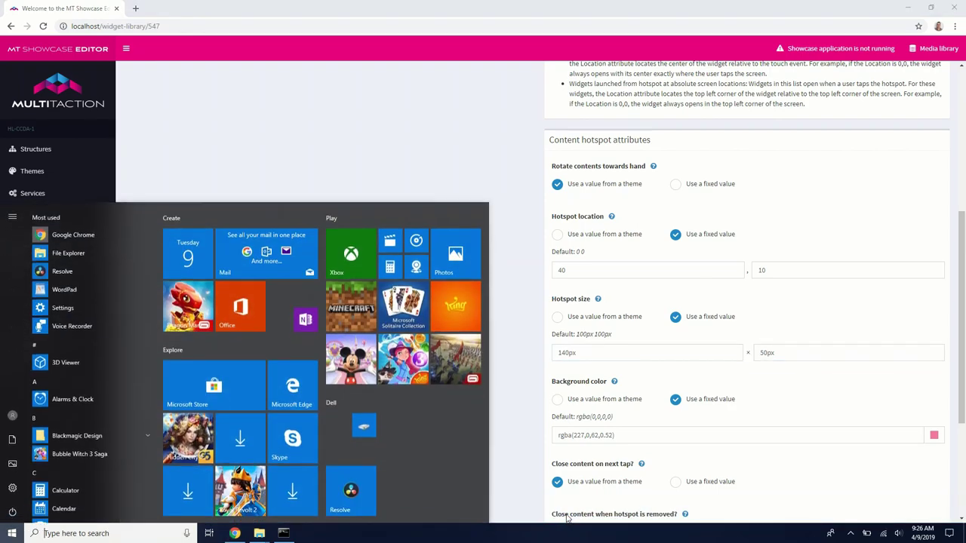
text(sho)
key(Return)
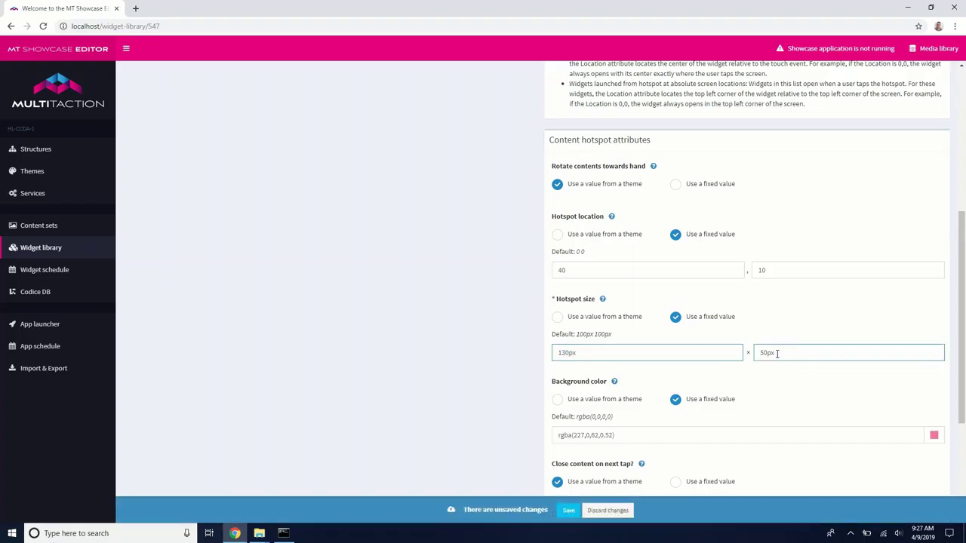
Set the hotspot's width to 130px, fine-tune its height, and save the widget
drag(777, 352, 736, 351)
text(130px)
click(766, 354)
key(BackSpace)
text(5)
click(568, 510)
Add a Web browser widget to the content hotspot's Widgets launched from hotspot around tap location
scroll(364, 258, up, 3)
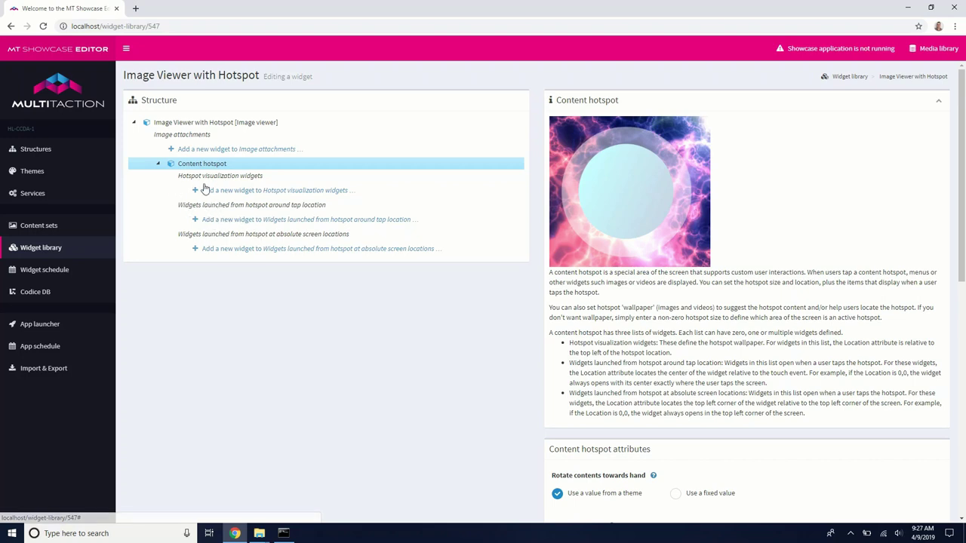
click(249, 220)
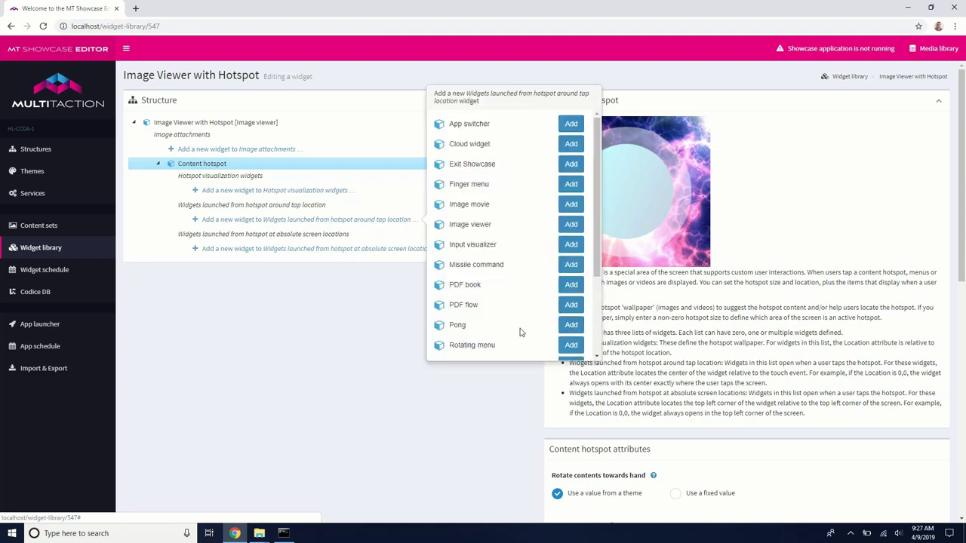
scroll(523, 333, down, 3)
click(571, 346)
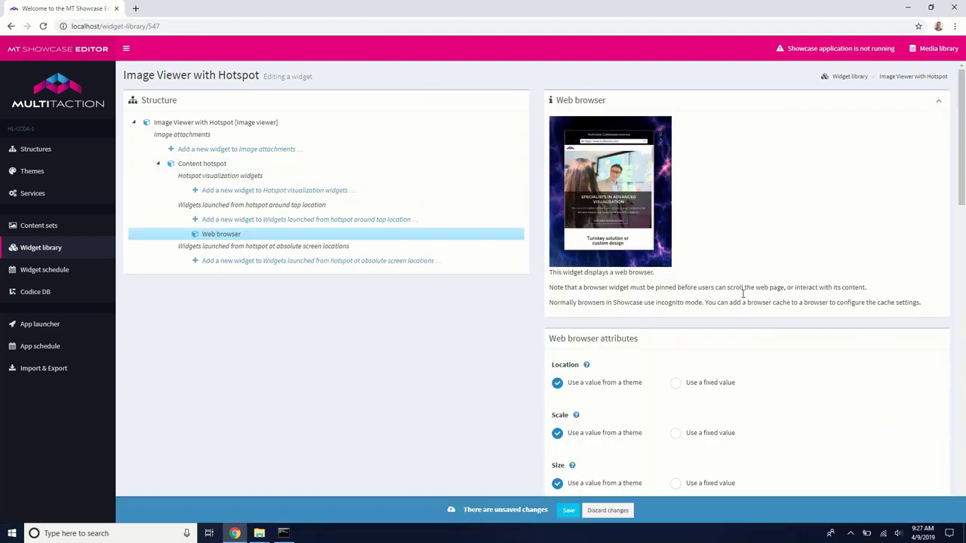
scroll(752, 330, down, 3)
scroll(751, 332, down, 3)
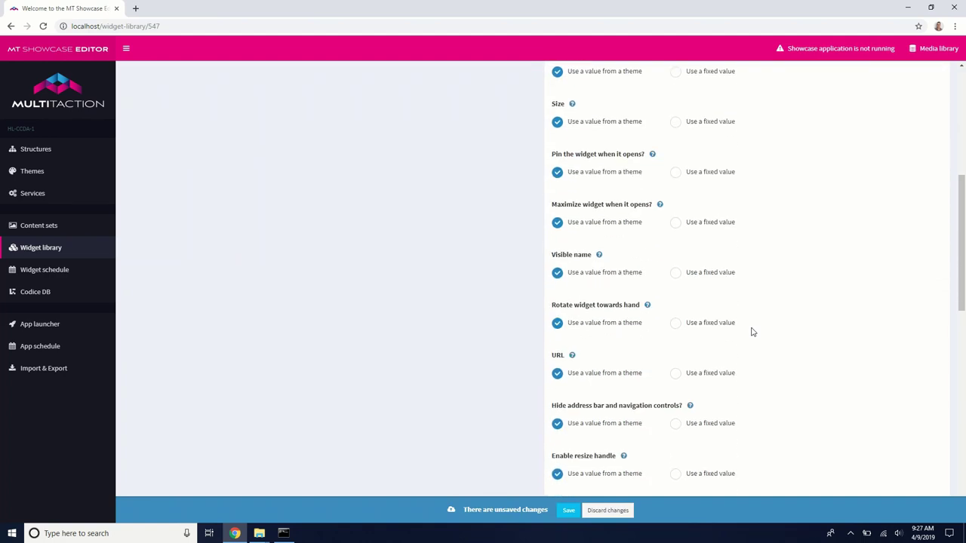
scroll(751, 332, down, 1)
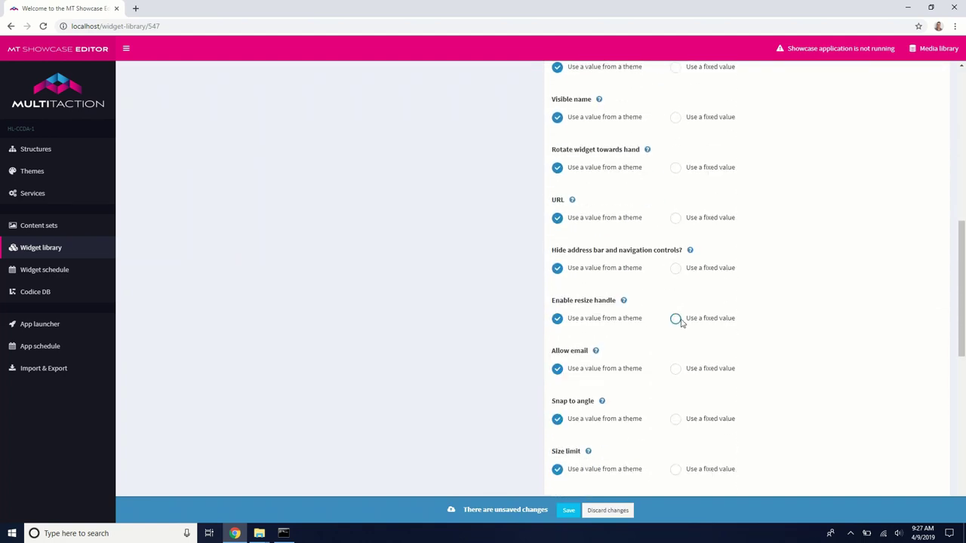
click(675, 212)
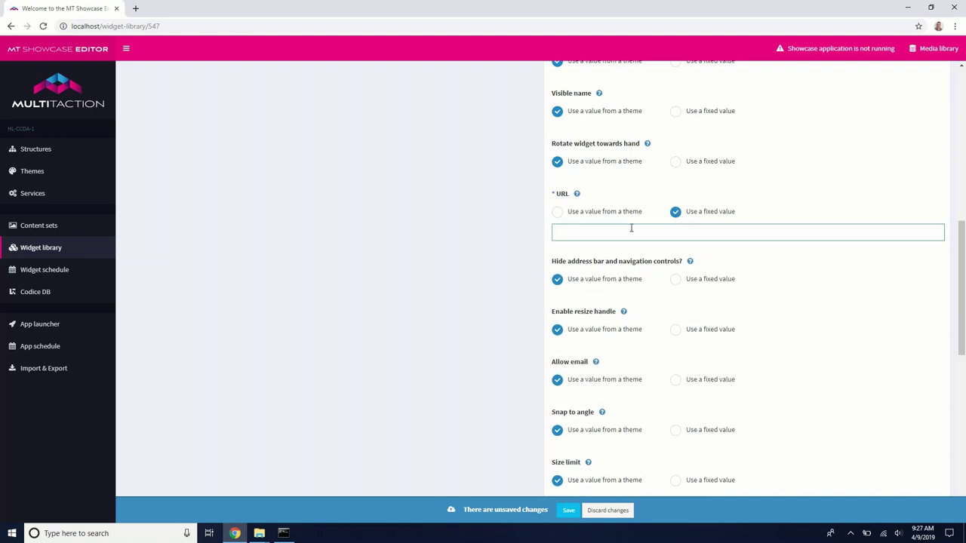
text(www.multitaction.com)
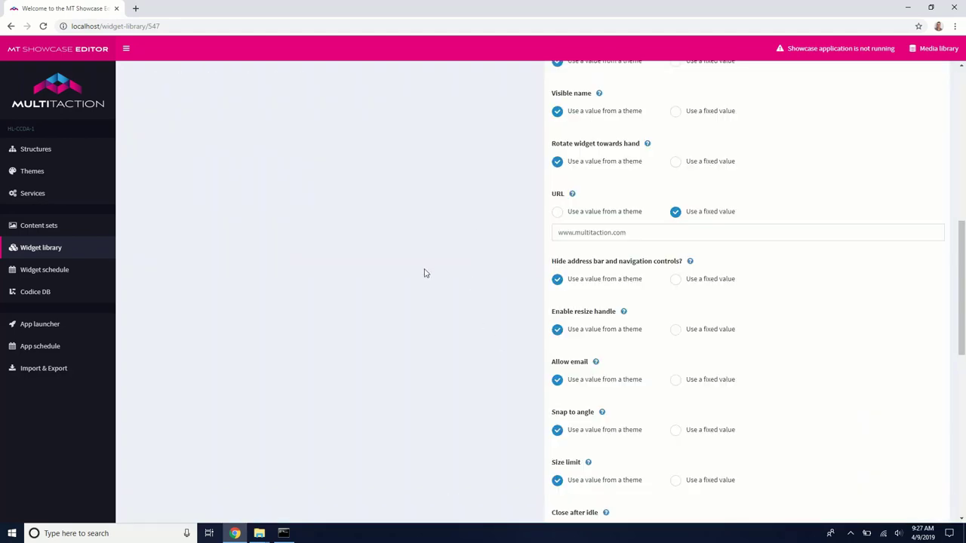
Run the MT Showcase desktop app and tap the colored hotspot over the MultiTaction logo to test the browser launch
scroll(425, 272, up, 7)
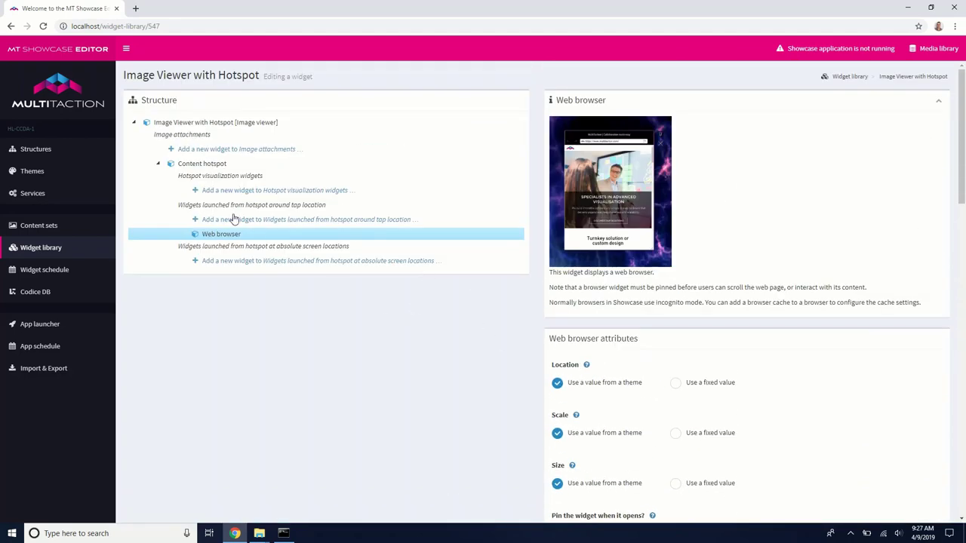
key(super)
text(show)
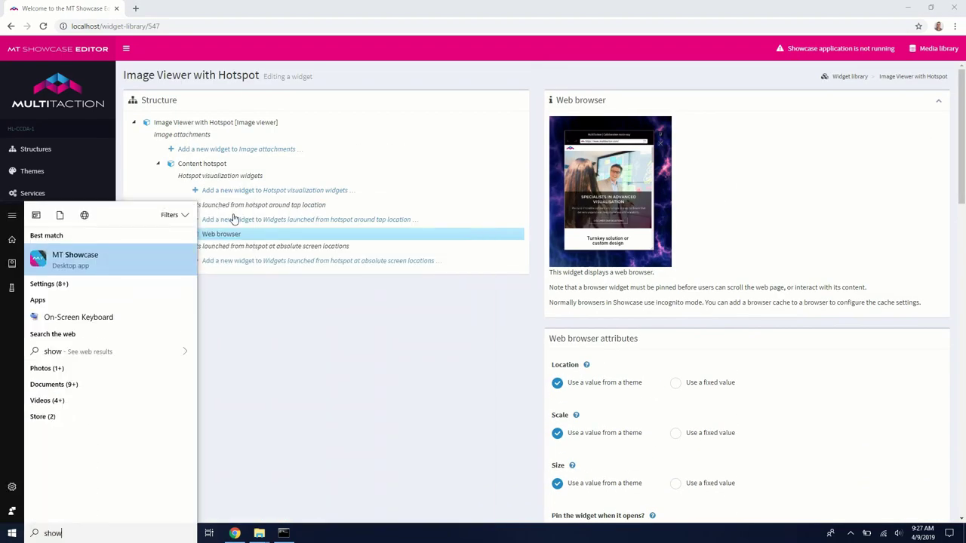
key(Return)
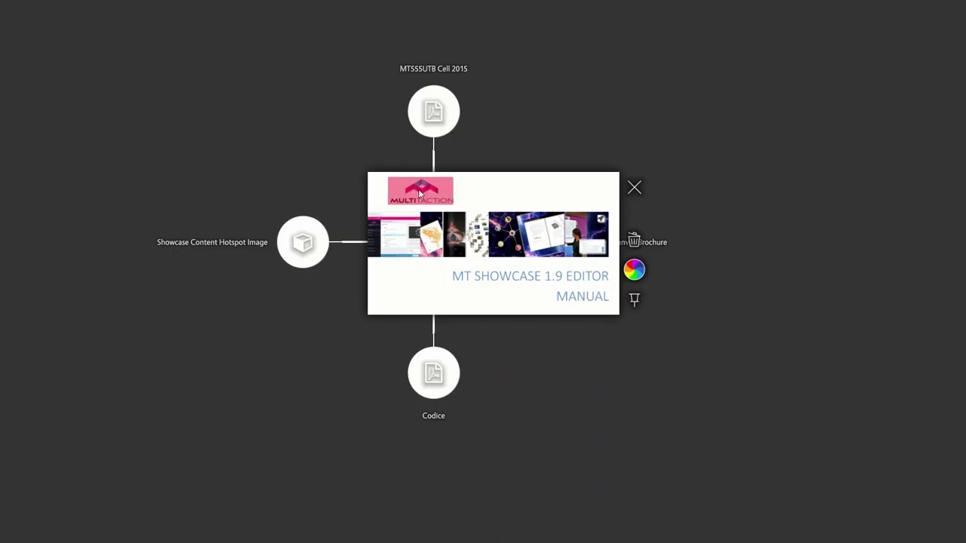
click(420, 194)
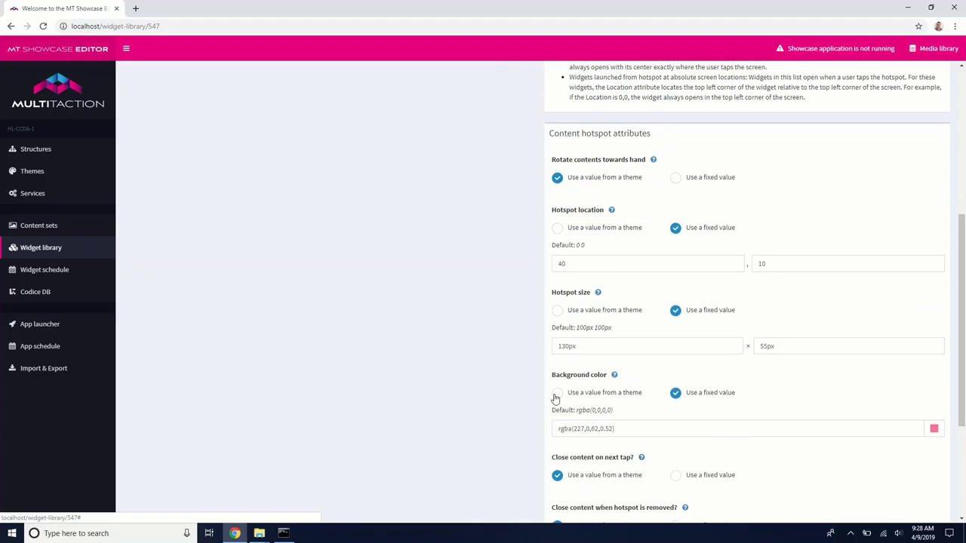
Make the content hotspot's background color fully transparent as rgba(227,0,62,0) and save the widget
click(934, 429)
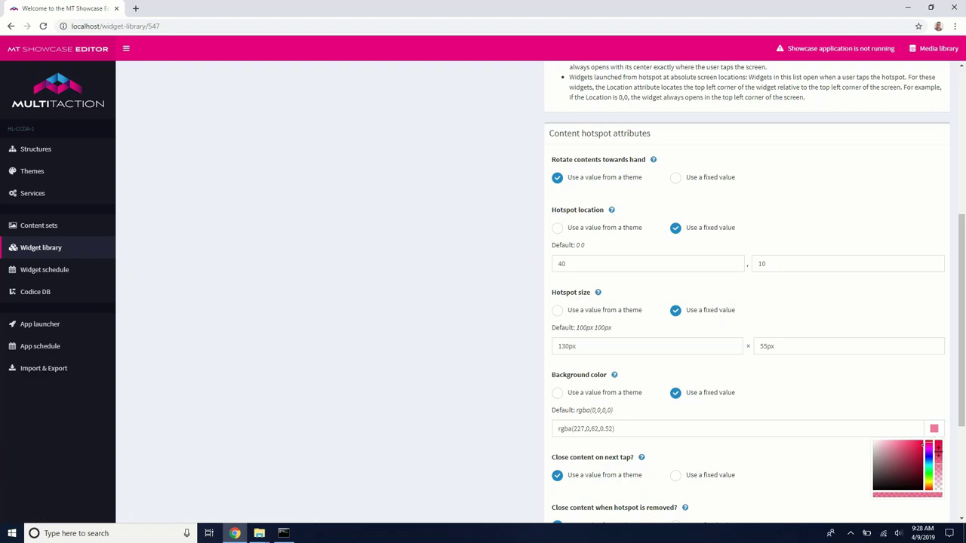
click(938, 453)
drag(937, 453, 940, 507)
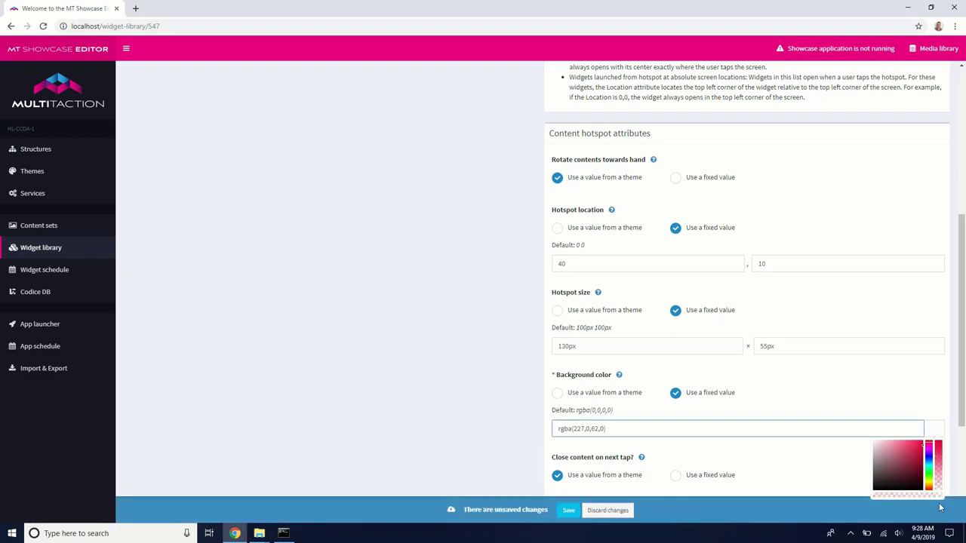
click(568, 510)
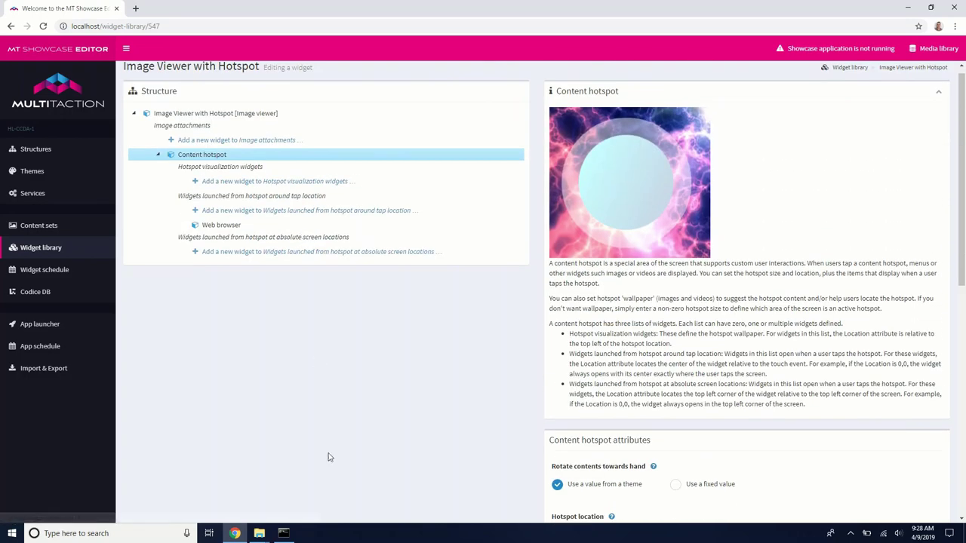
Run the MT Showcase desktop app again, test the transparent logo hotspot, and close the launched web browser
key(super)
text(show)
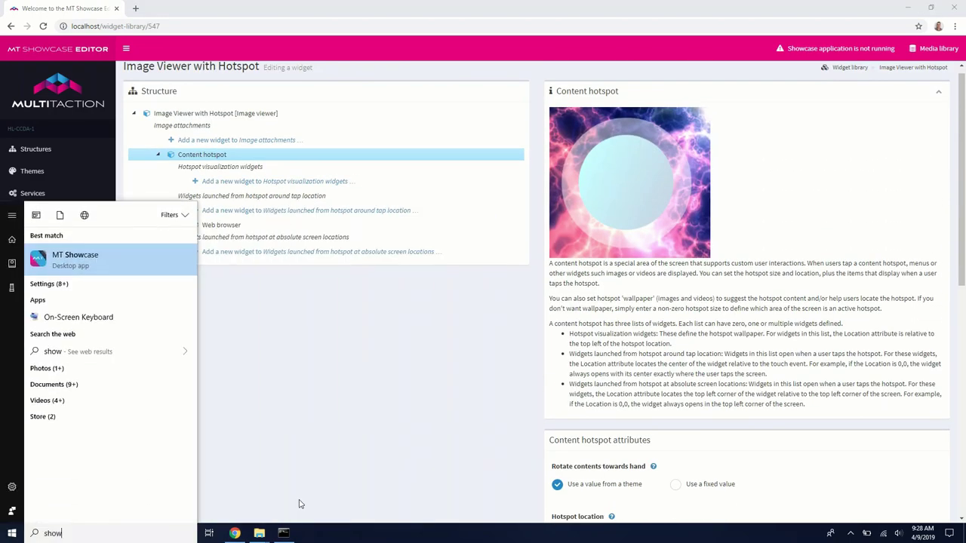
key(Return)
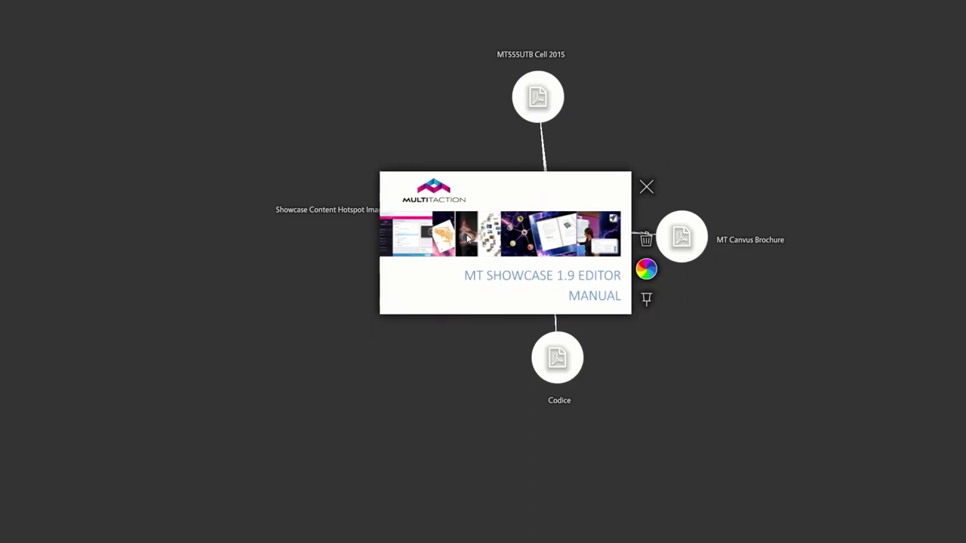
click(406, 150)
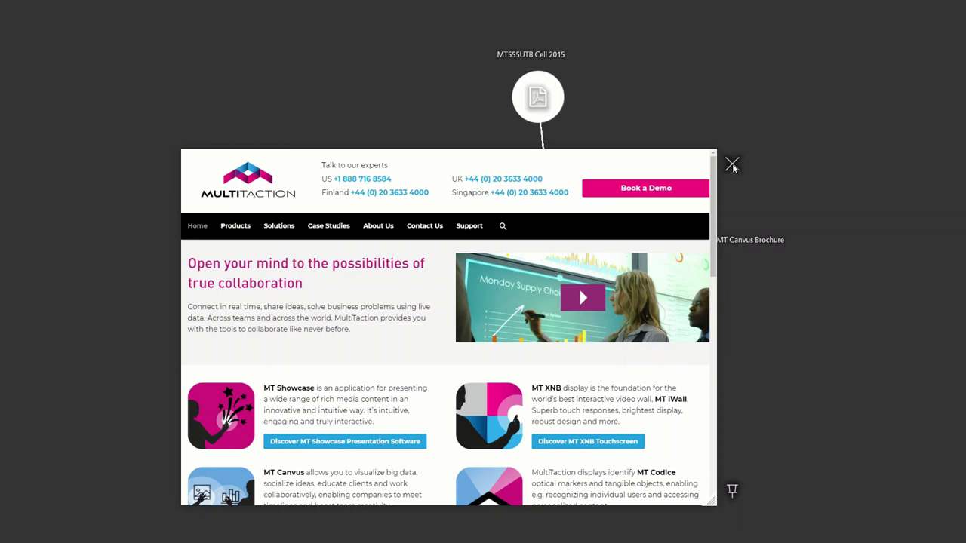
click(732, 166)
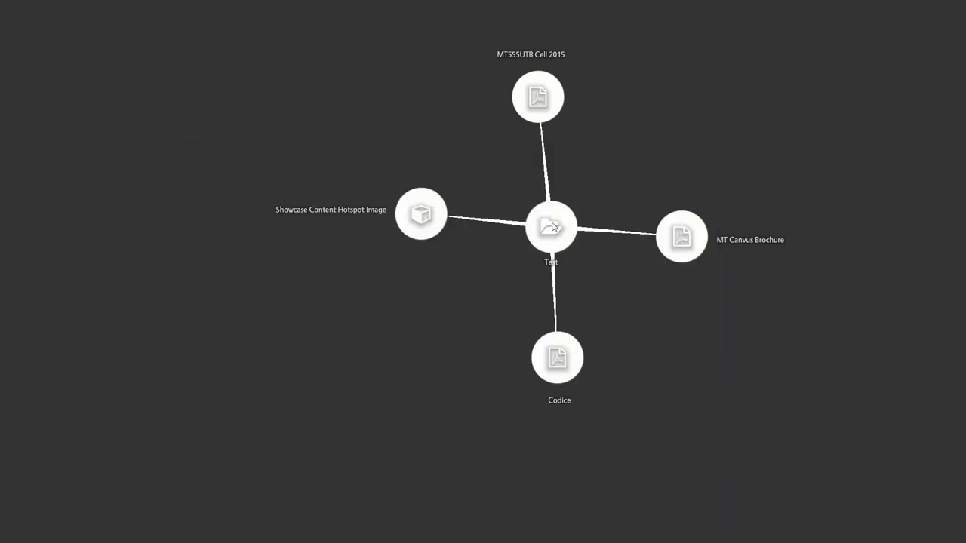
drag(555, 227, 498, 213)
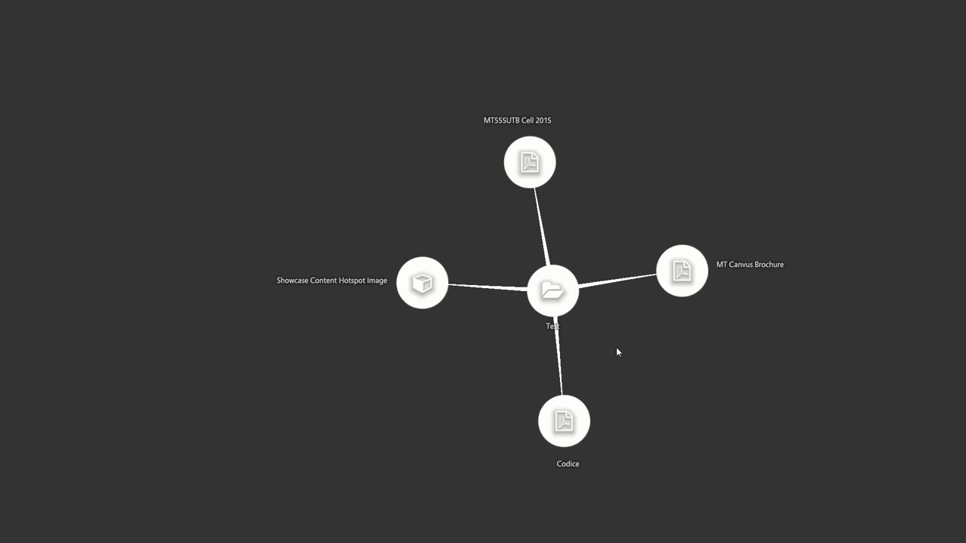
drag(556, 302, 578, 289)
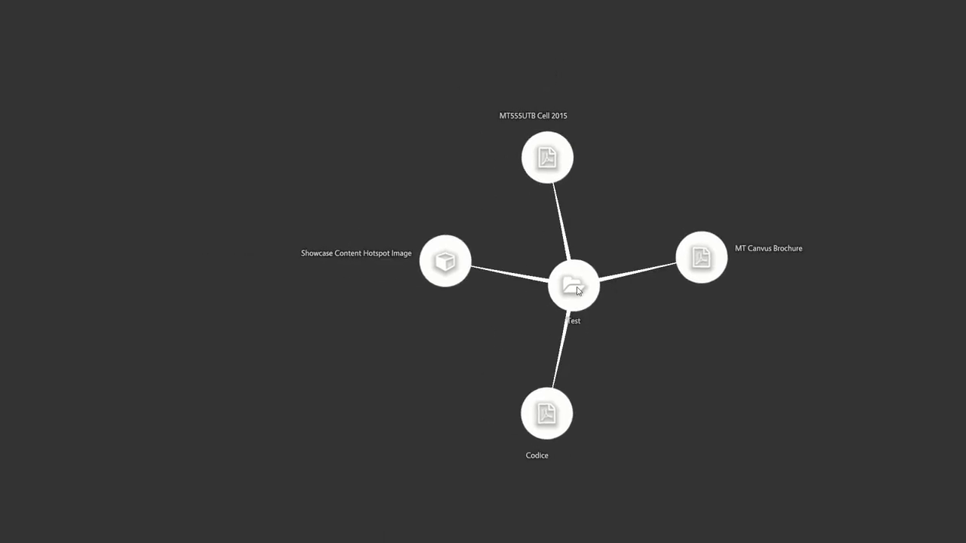